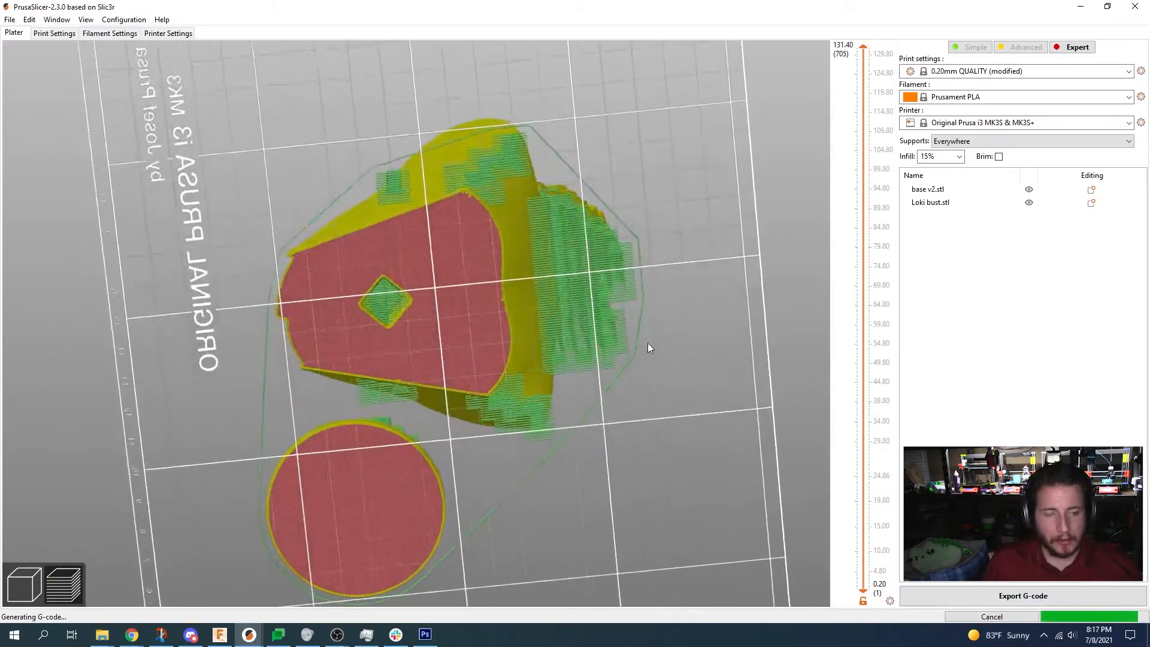
- Automatically enforce paint-on supports on the Loki bust using a 30° overhang threshold
drag(649, 343, 440, 429)
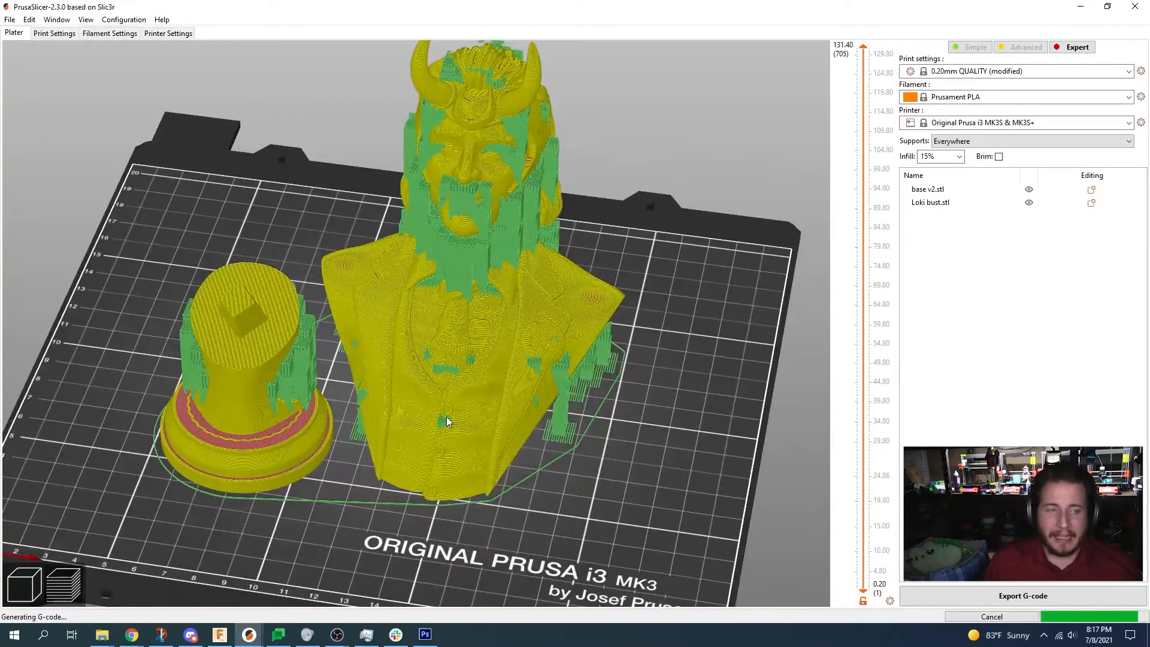
drag(628, 355, 656, 324)
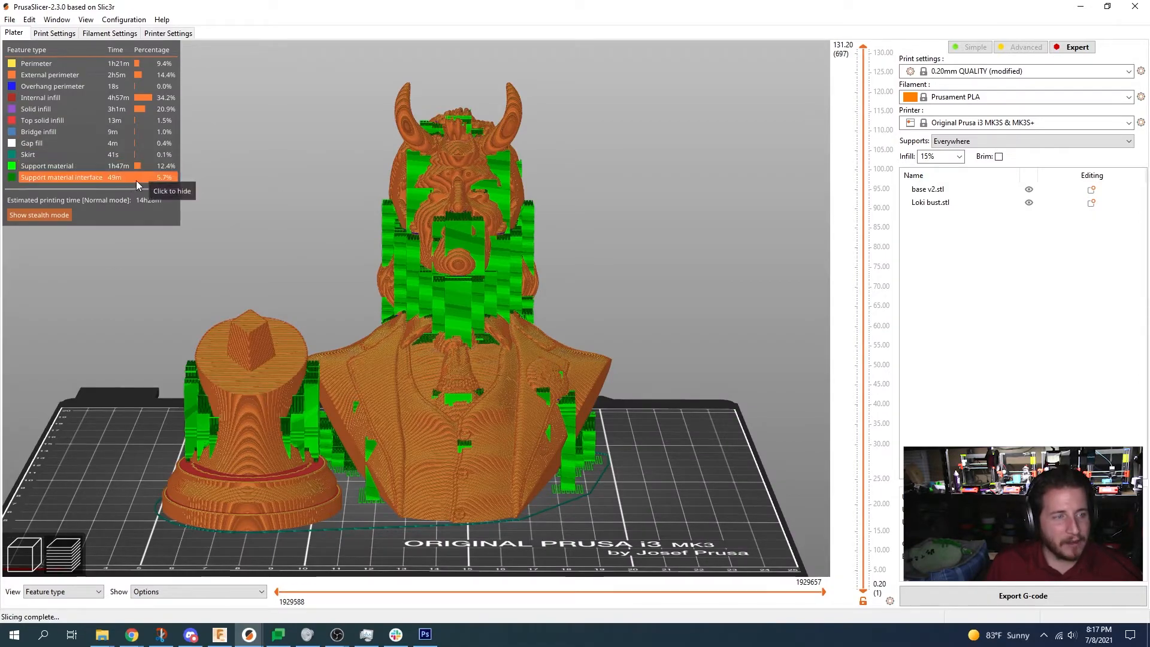
drag(69, 392, 56, 430)
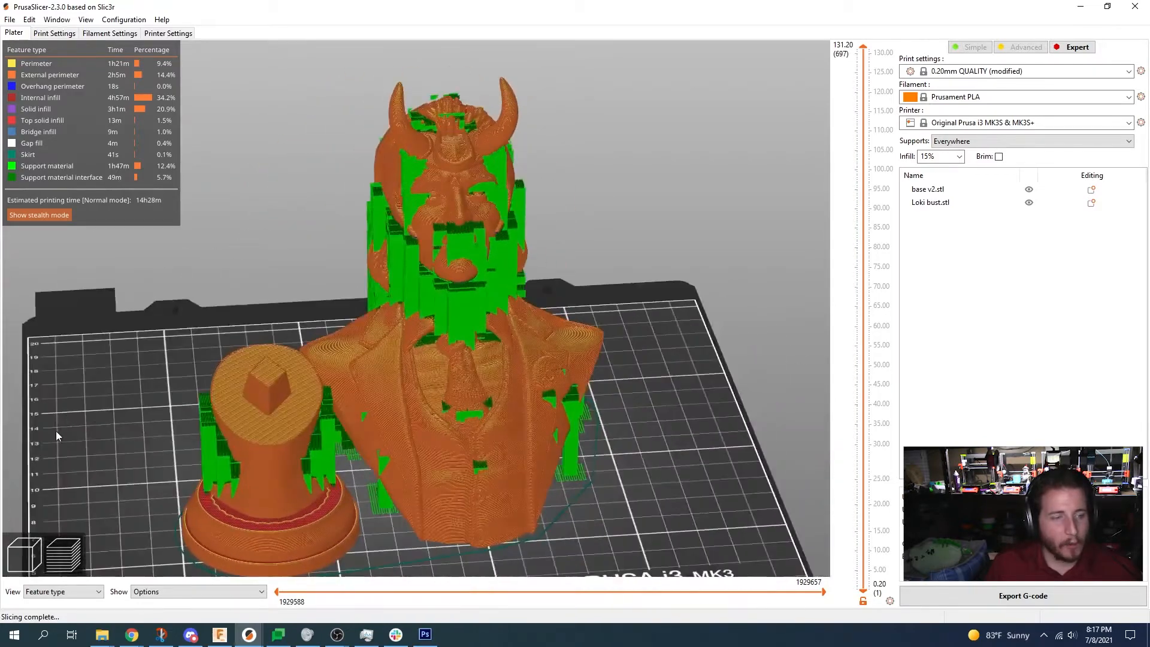
click(23, 564)
scroll(203, 262, up, 2)
click(495, 311)
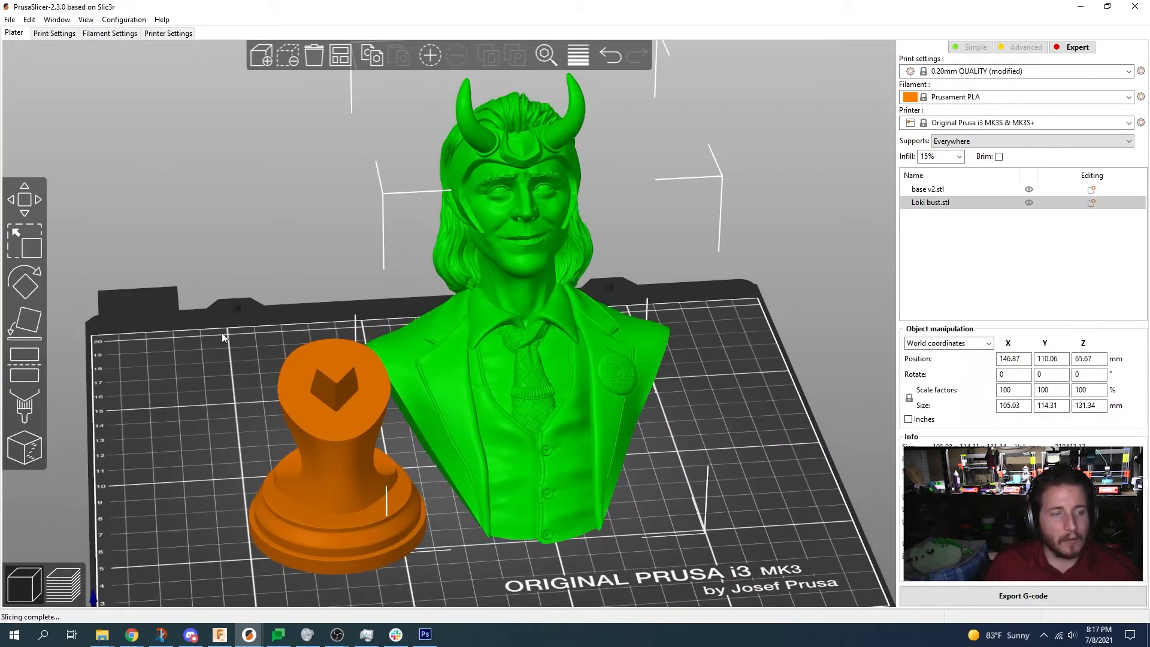
click(25, 408)
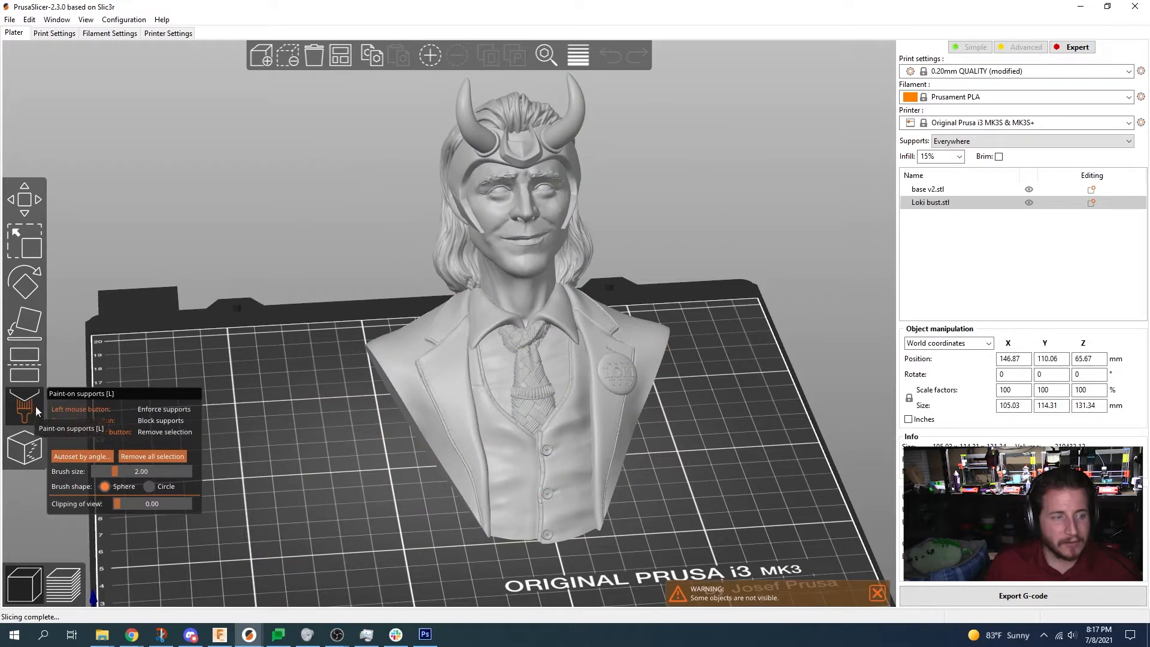
click(99, 457)
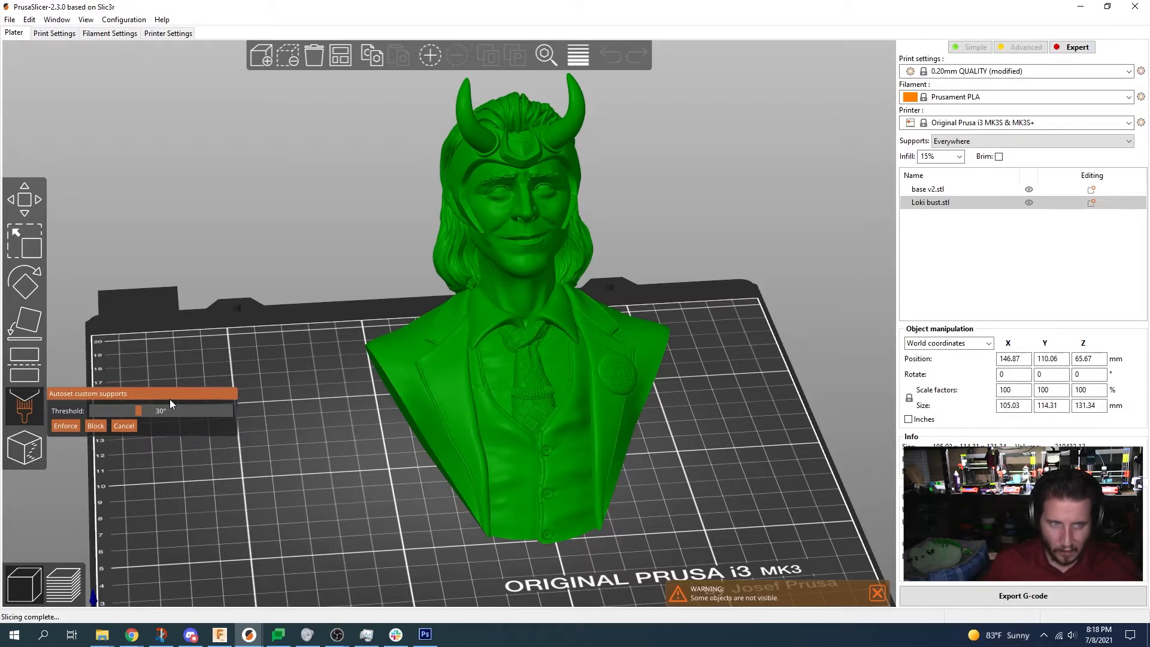
click(66, 426)
- Examine the automatically marked support areas on the bust's face, ear, chin, collar and jacket
mouse_move(304, 479)
mouse_down()
mouse_move(303, 442)
mouse_move(277, 451)
mouse_move(329, 444)
mouse_move(332, 433)
mouse_up()
scroll(276, 381, up, 5)
drag(260, 366, 282, 411)
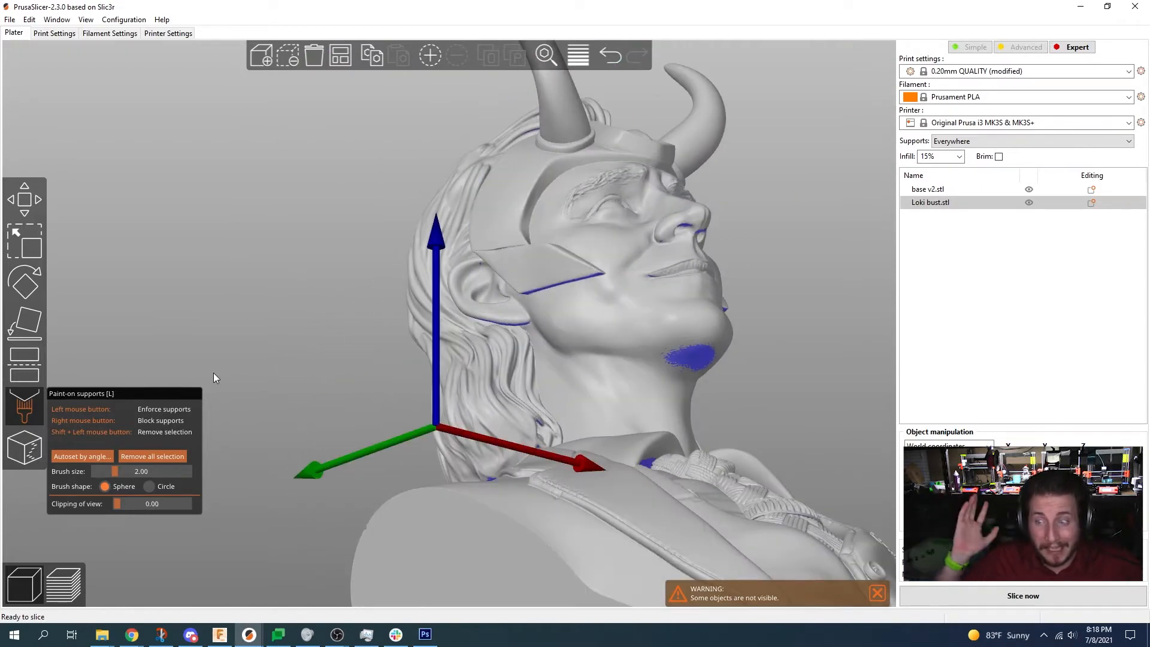
scroll(779, 236, up, 4)
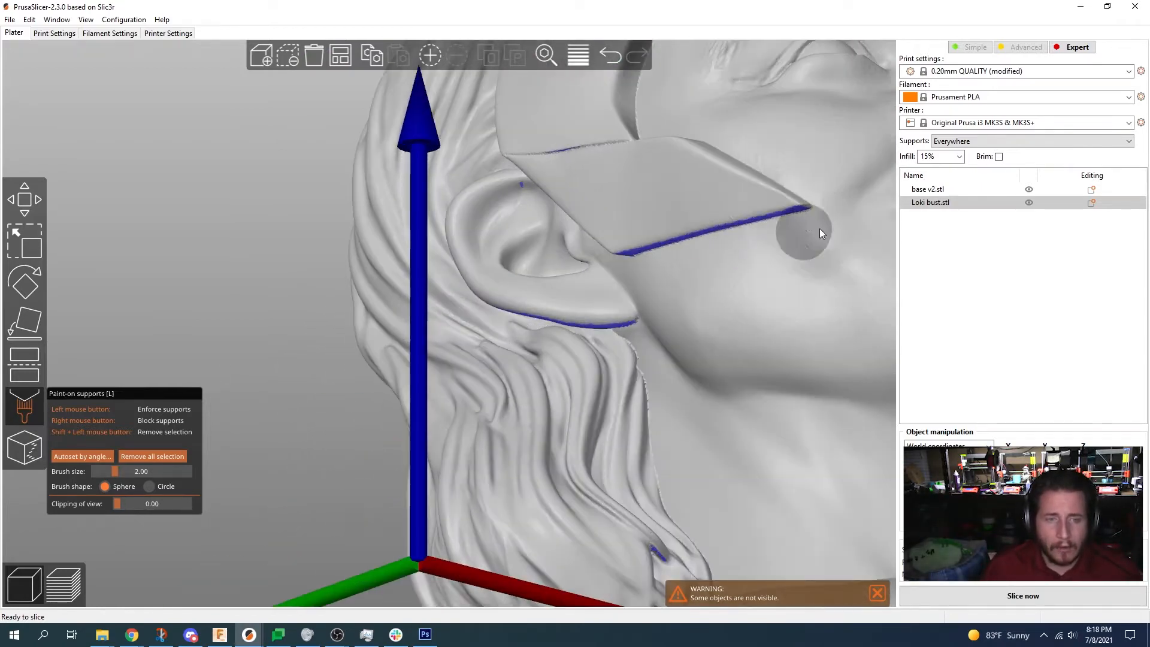
drag(799, 218, 611, 246)
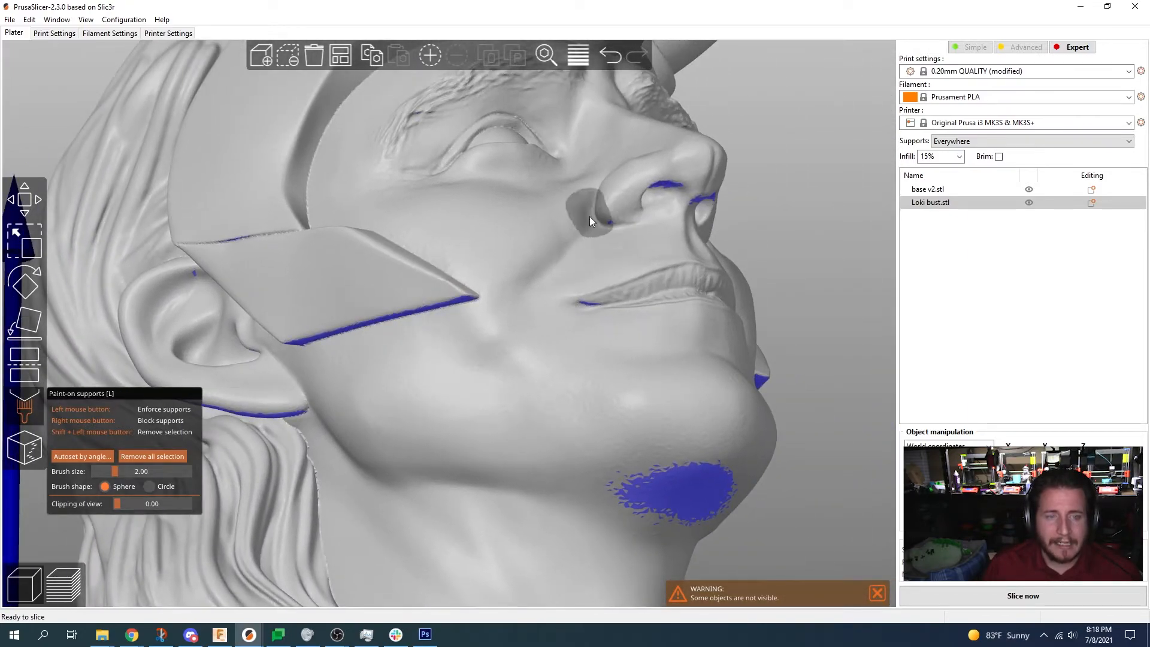
scroll(618, 233, down, 12)
drag(686, 290, 649, 310)
scroll(652, 311, down, 7)
drag(775, 326, 754, 316)
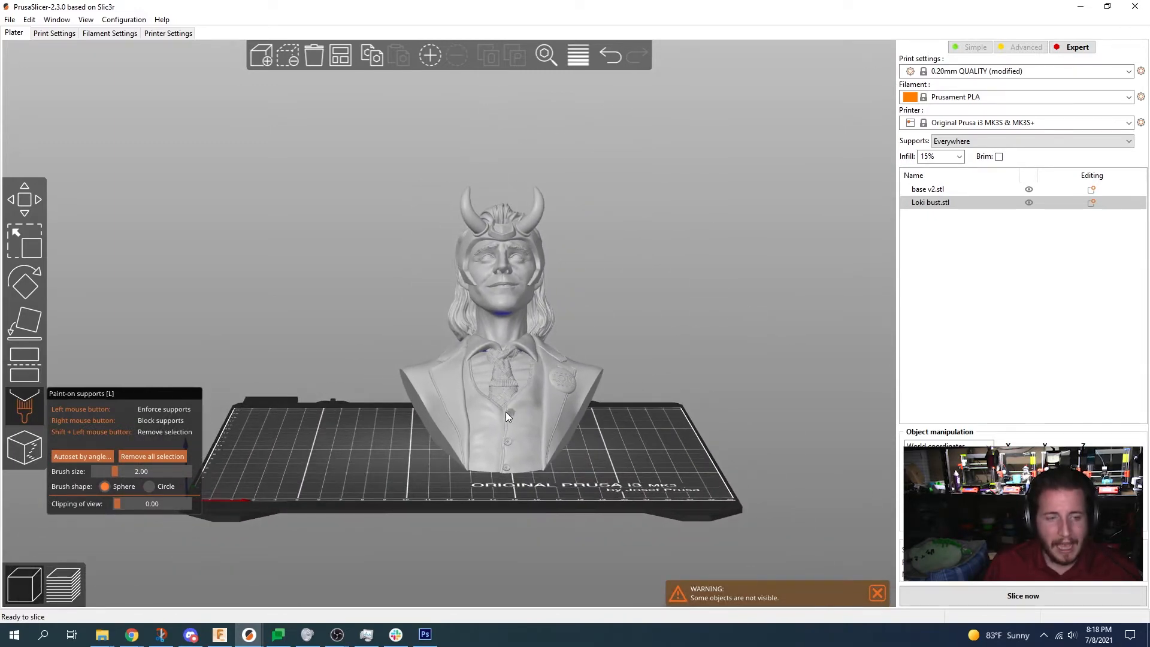
scroll(462, 411, up, 5)
scroll(452, 484, up, 10)
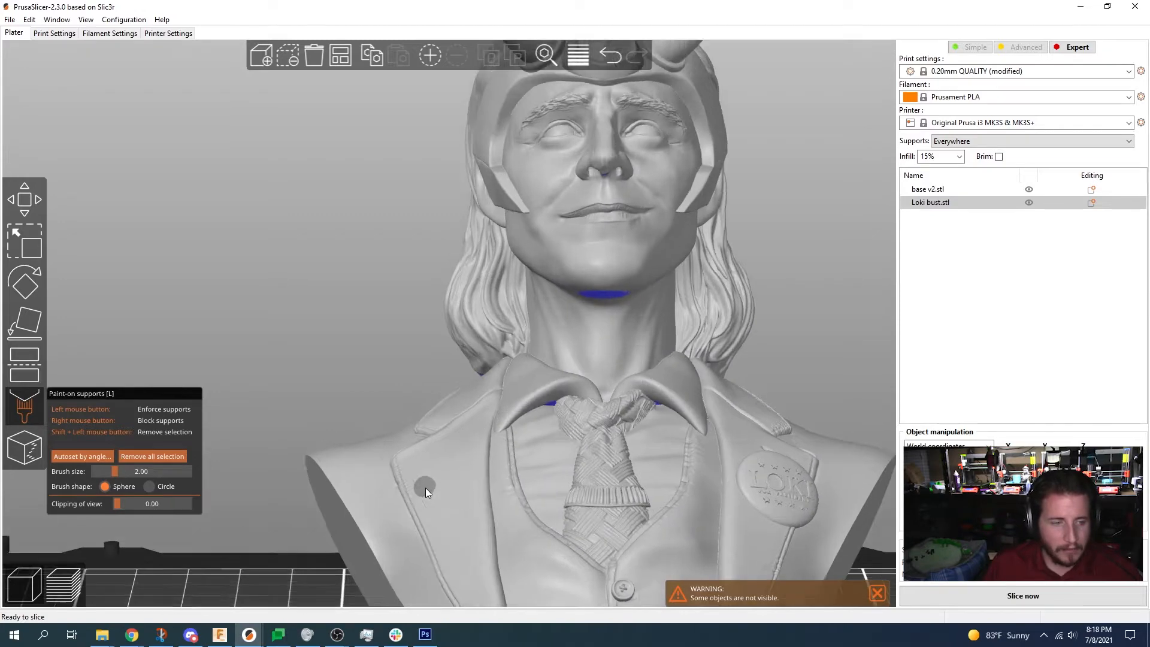
scroll(451, 344, up, 2)
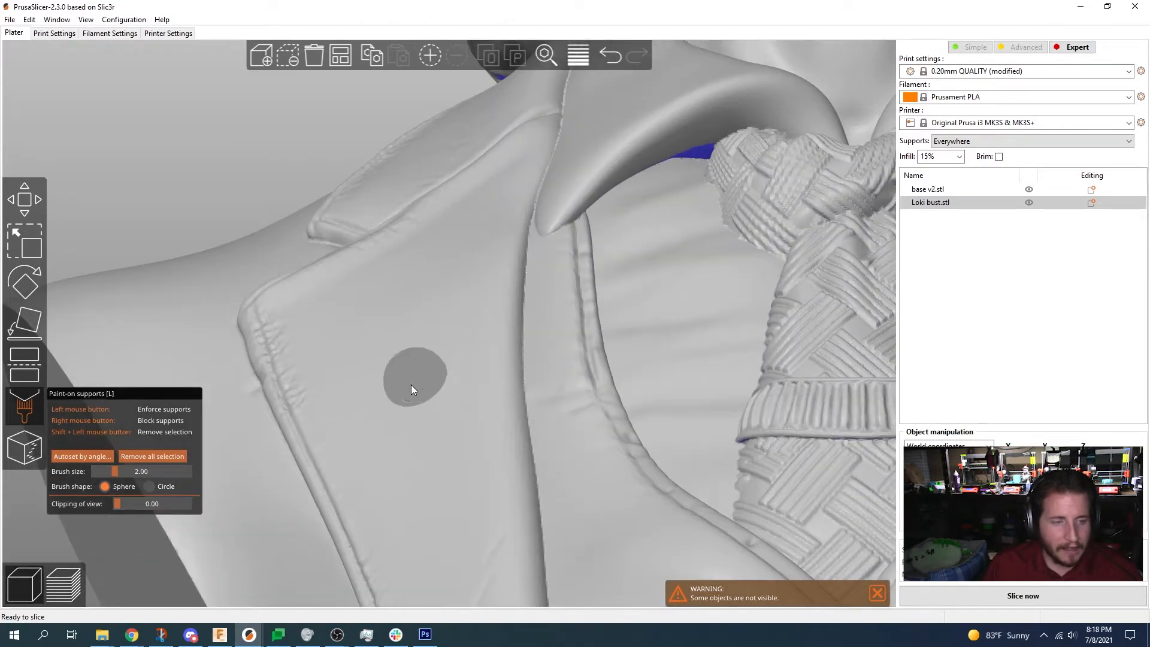
click(148, 487)
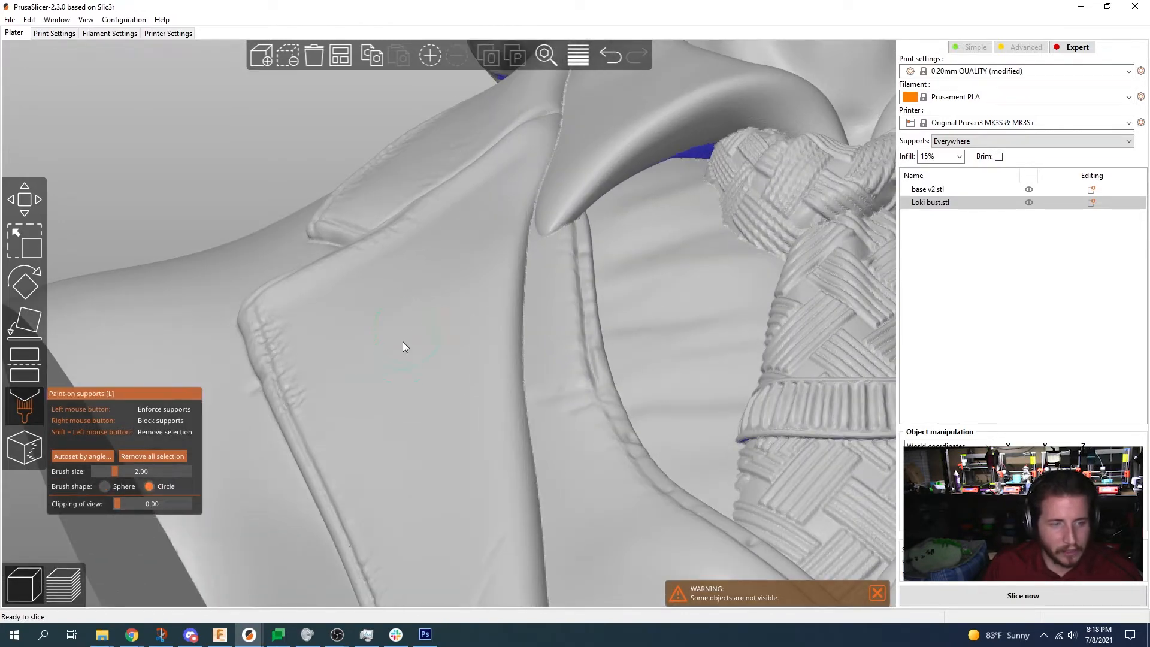
scroll(387, 319, down, 12)
mouse_move(243, 219)
mouse_down()
mouse_move(264, 196)
mouse_move(245, 195)
mouse_up()
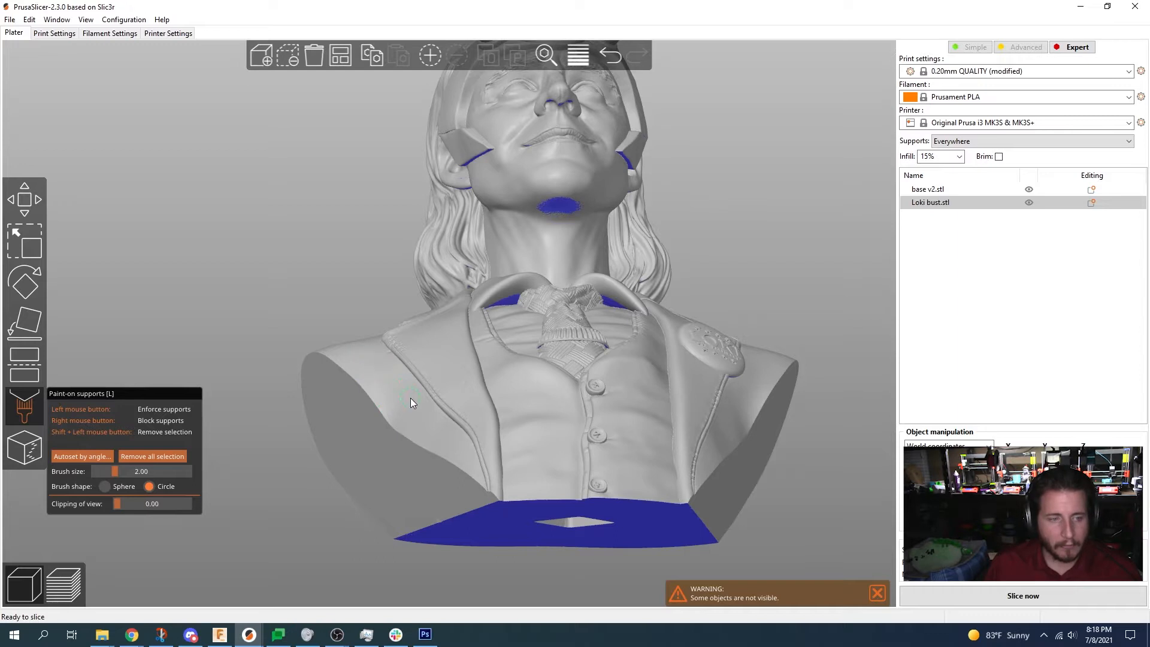
drag(340, 292, 334, 270)
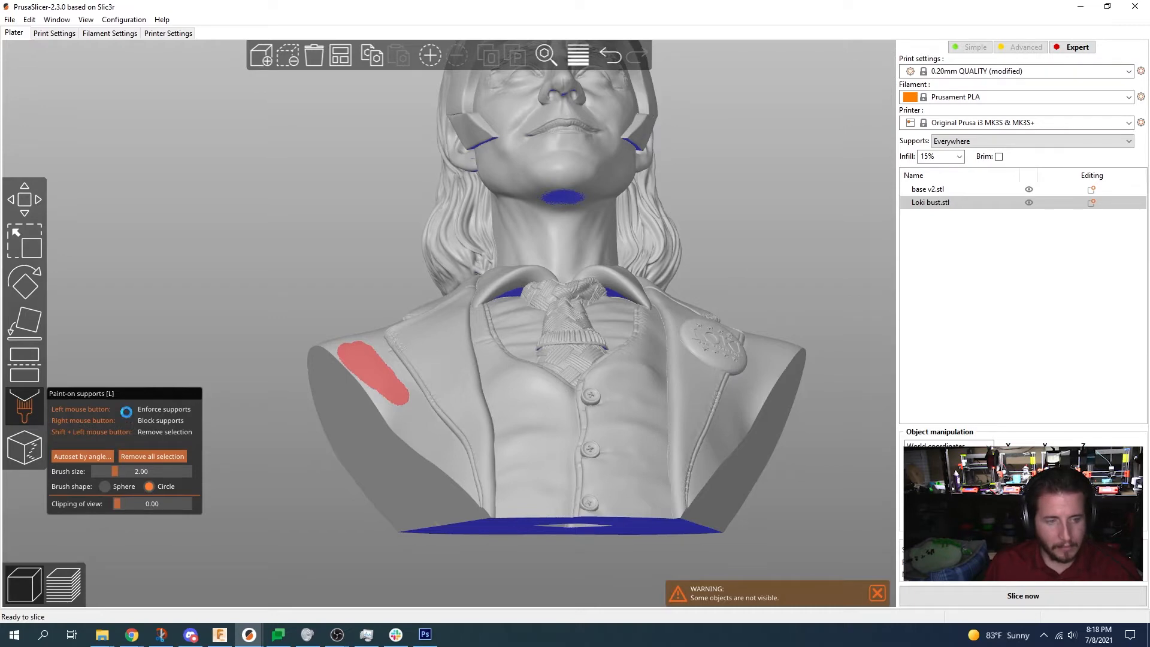
key(ctrl+z)
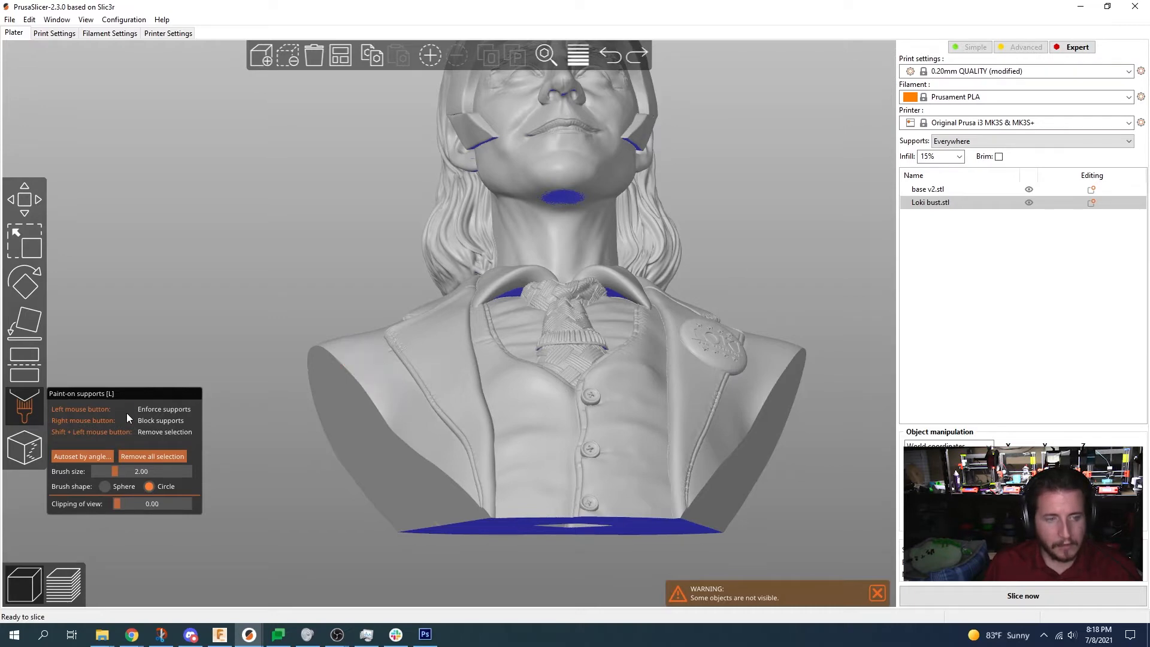
- Set a sphere brush of size 4.42 and erase the support marks at the helmet's upper cheek corners and under the nose
click(104, 486)
click(146, 472)
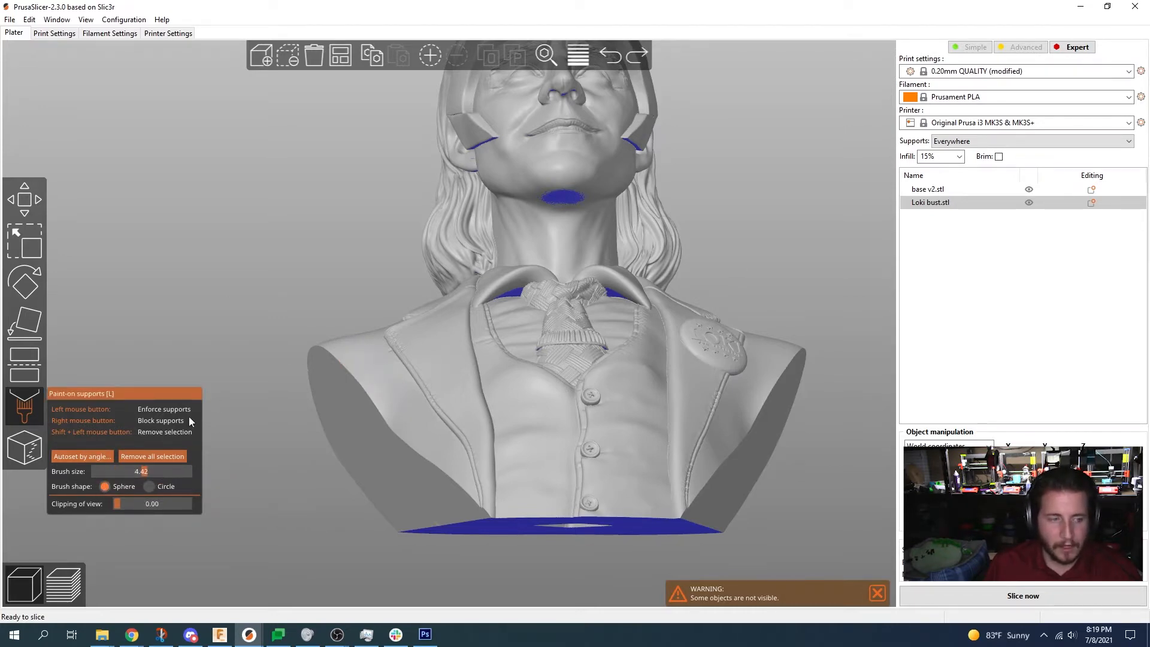
scroll(383, 365, up, 6)
drag(450, 336, 419, 319)
right_drag(419, 319, 264, 292)
scroll(581, 375, up, 2)
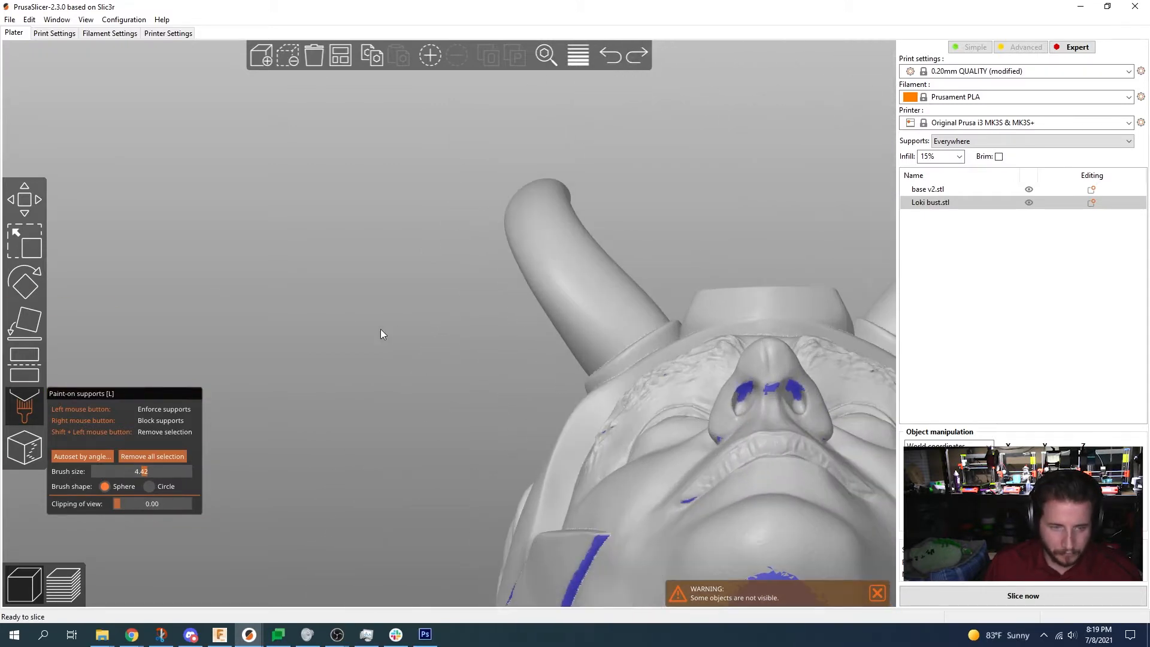
drag(379, 336, 391, 340)
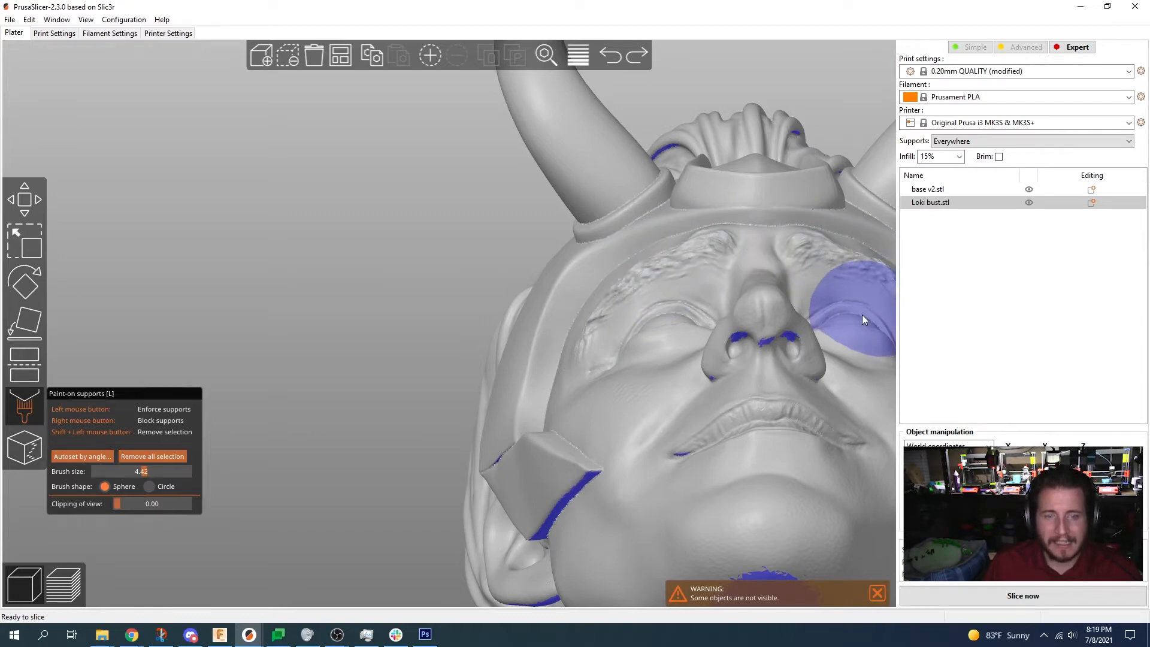
mouse_move(412, 253)
mouse_down()
mouse_move(159, 123)
mouse_move(153, 210)
mouse_move(180, 205)
mouse_move(174, 195)
mouse_up()
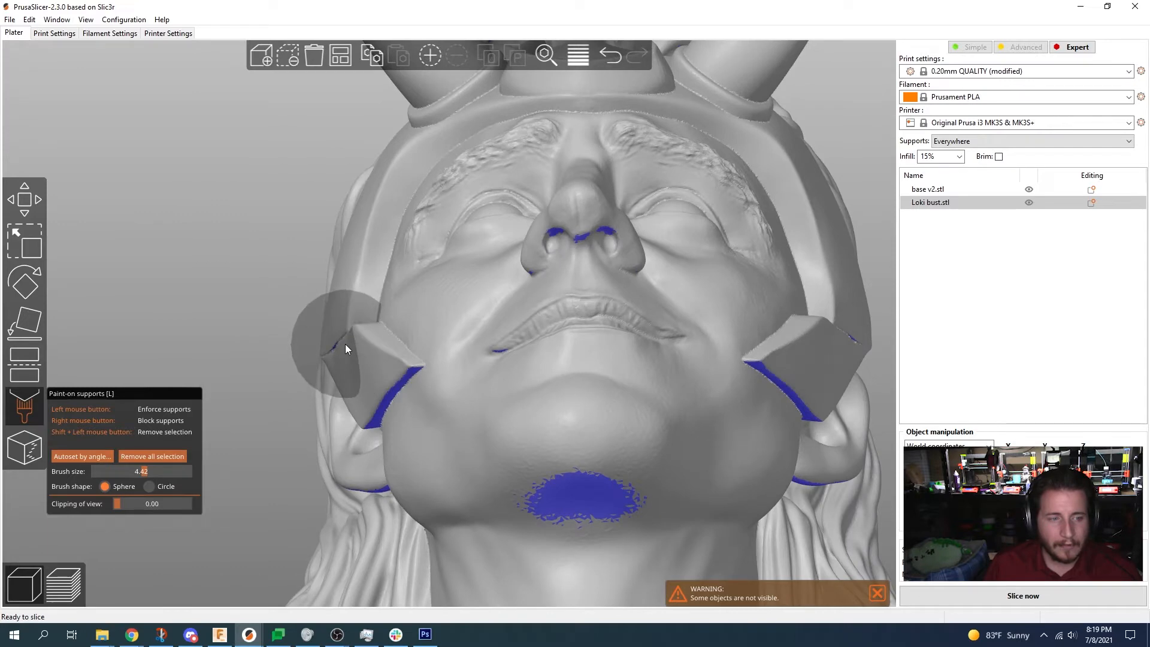
drag(350, 316, 353, 341)
shift+drag(844, 338, 838, 335)
mouse_move(602, 257)
shift+mouse_down()
mouse_move(579, 246)
mouse_move(628, 239)
shift+mouse_up()
- Erase the support marks at the corner of the mouth and on the hair above the helmet
scroll(621, 254, down, 3)
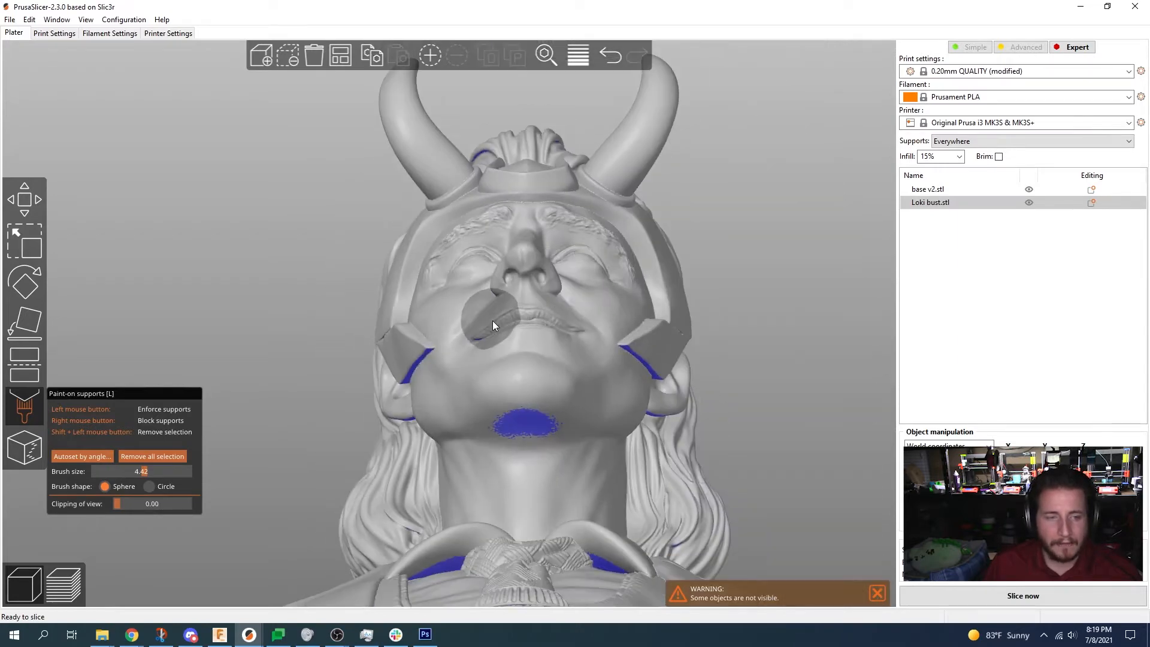
drag(250, 273, 290, 321)
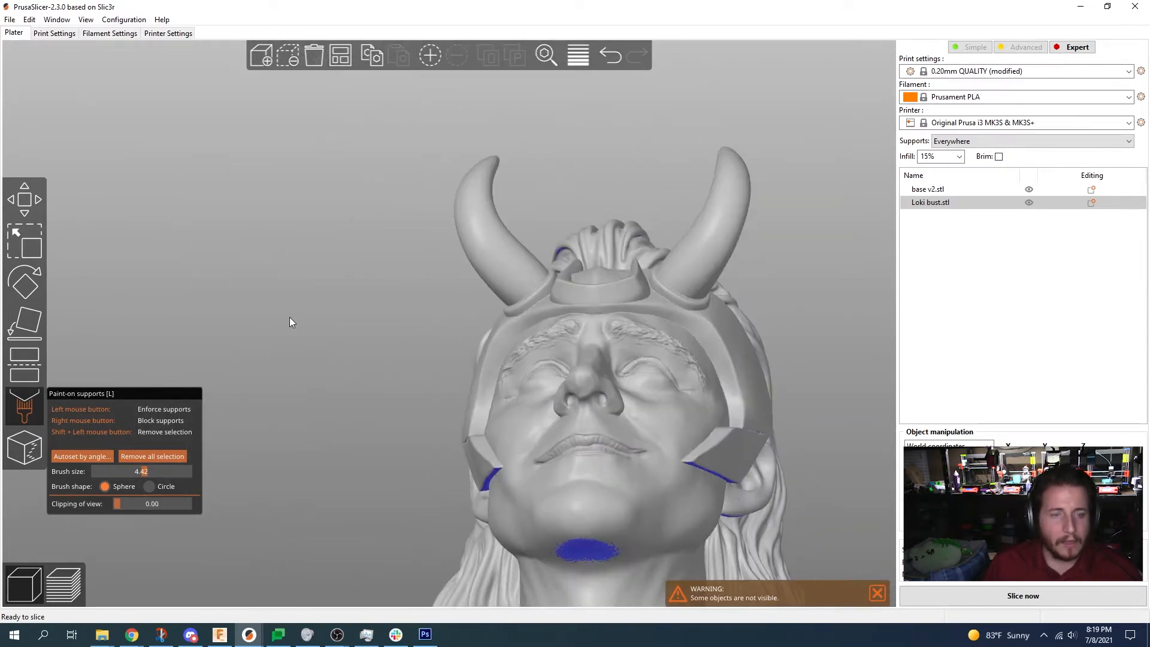
scroll(282, 236, up, 5)
mouse_move(702, 174)
shift+mouse_down()
mouse_move(854, 117)
mouse_move(839, 123)
shift+mouse_up()
scroll(359, 300, down, 6)
- Paint a larger enforced support area over the underside of the chin
mouse_move(333, 328)
mouse_down()
mouse_move(326, 97)
mouse_move(326, 288)
mouse_move(352, 303)
mouse_move(325, 270)
mouse_up()
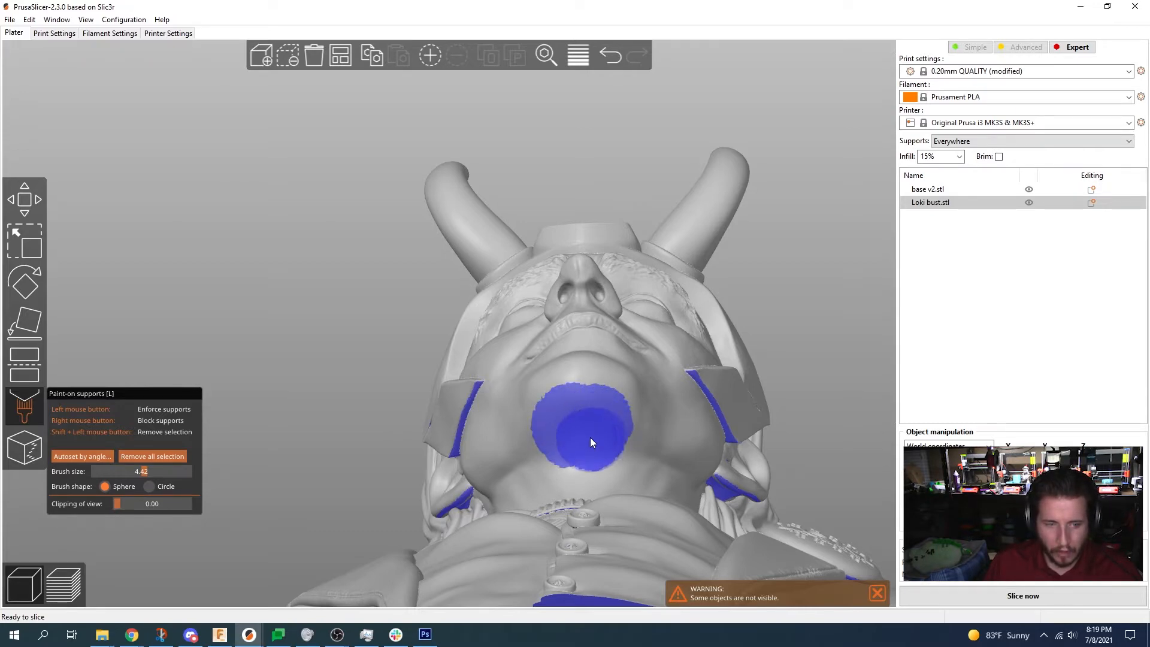
scroll(372, 393, down, 5)
mouse_move(297, 357)
mouse_down()
mouse_move(294, 383)
mouse_move(292, 370)
mouse_up()
scroll(277, 213, up, 5)
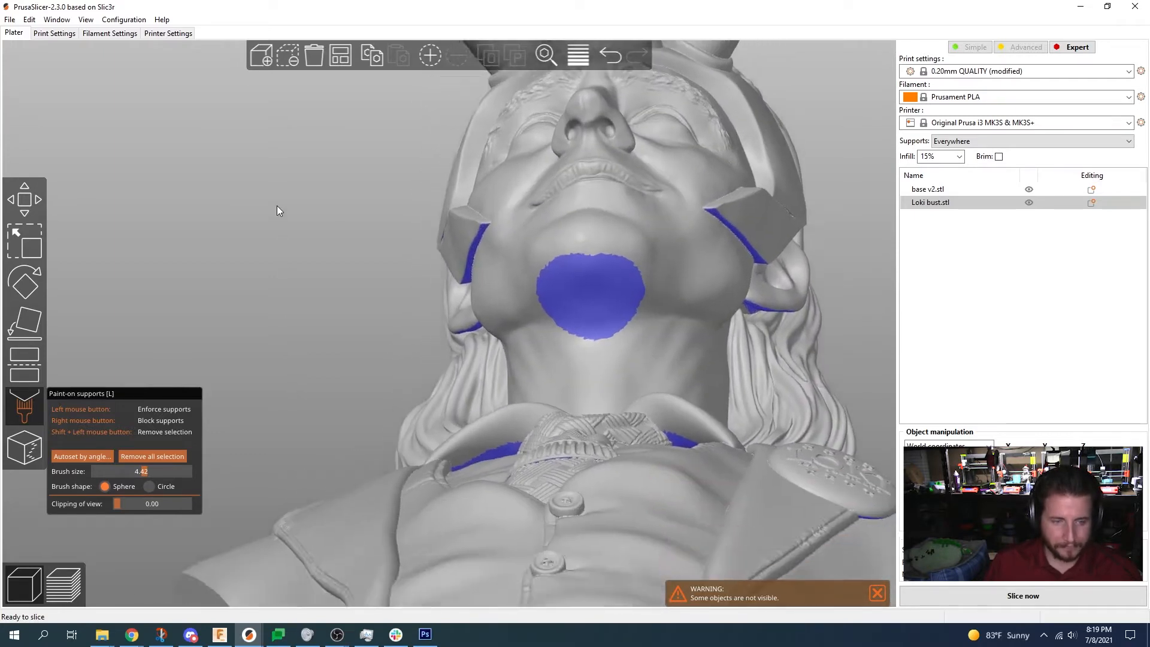
- Erase the support marks on the tie and along the lower edge of the lapel badge
drag(276, 213, 279, 251)
mouse_move(528, 533)
shift+mouse_down()
mouse_move(612, 538)
mouse_move(556, 523)
mouse_move(585, 484)
shift+mouse_up()
mouse_move(577, 436)
shift+mouse_down()
mouse_move(609, 411)
mouse_move(563, 437)
shift+mouse_up()
scroll(548, 455, down, 6)
right_drag(792, 307, 634, 167)
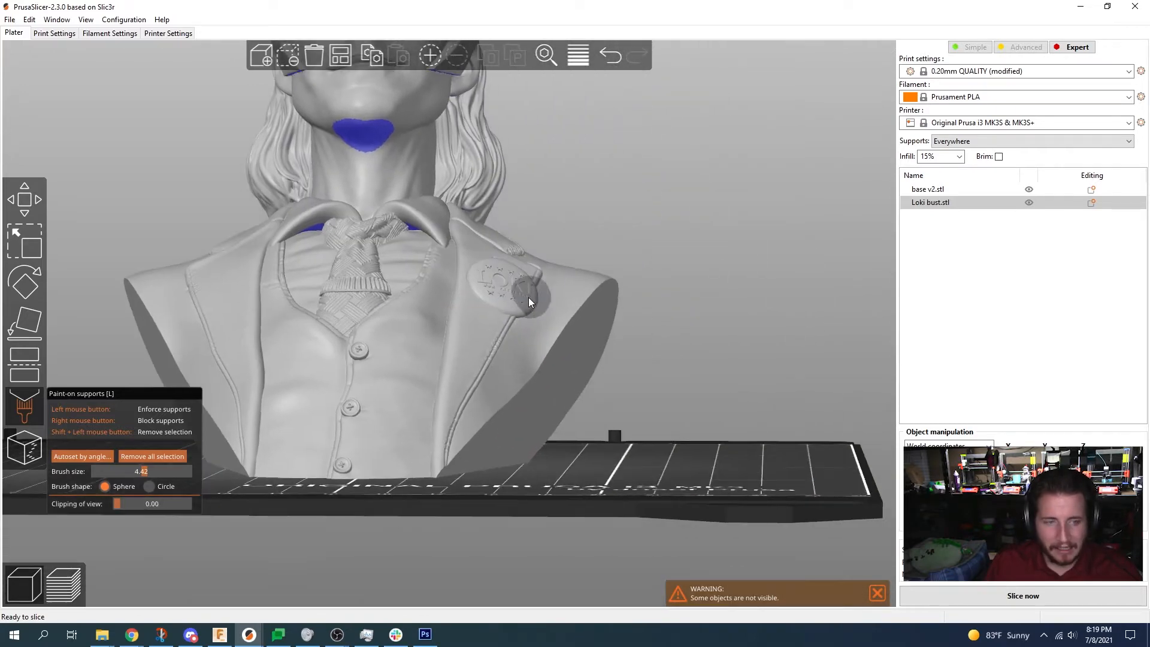
- Erase the stray support marks in the hair at the back of the head, keeping the band along the neckline
mouse_move(746, 468)
mouse_down()
mouse_move(738, 337)
mouse_move(606, 329)
mouse_move(385, 266)
mouse_up()
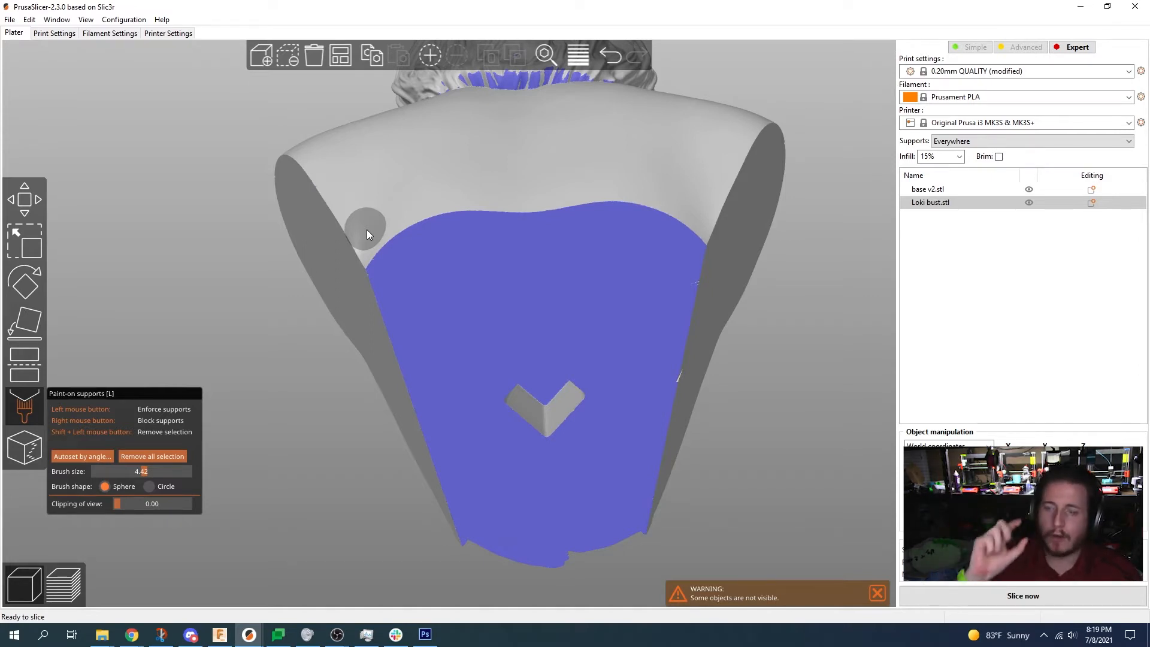
mouse_move(366, 229)
mouse_down()
mouse_move(344, 489)
mouse_move(362, 453)
mouse_up()
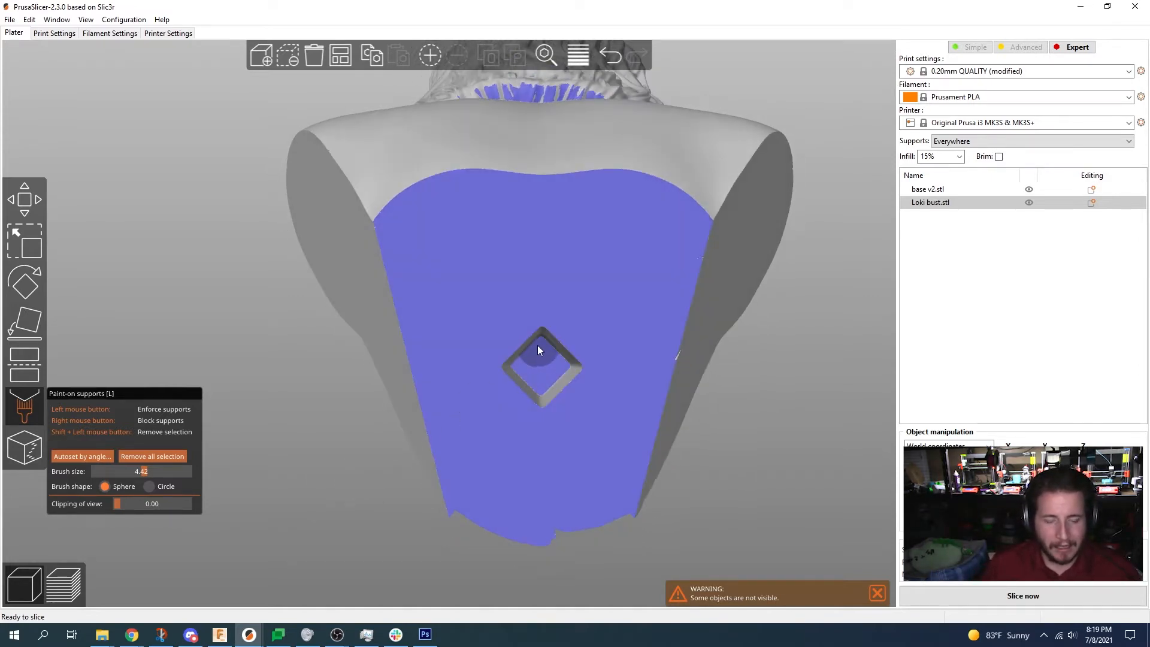
mouse_move(534, 357)
mouse_down()
mouse_move(801, 402)
mouse_move(790, 243)
mouse_up()
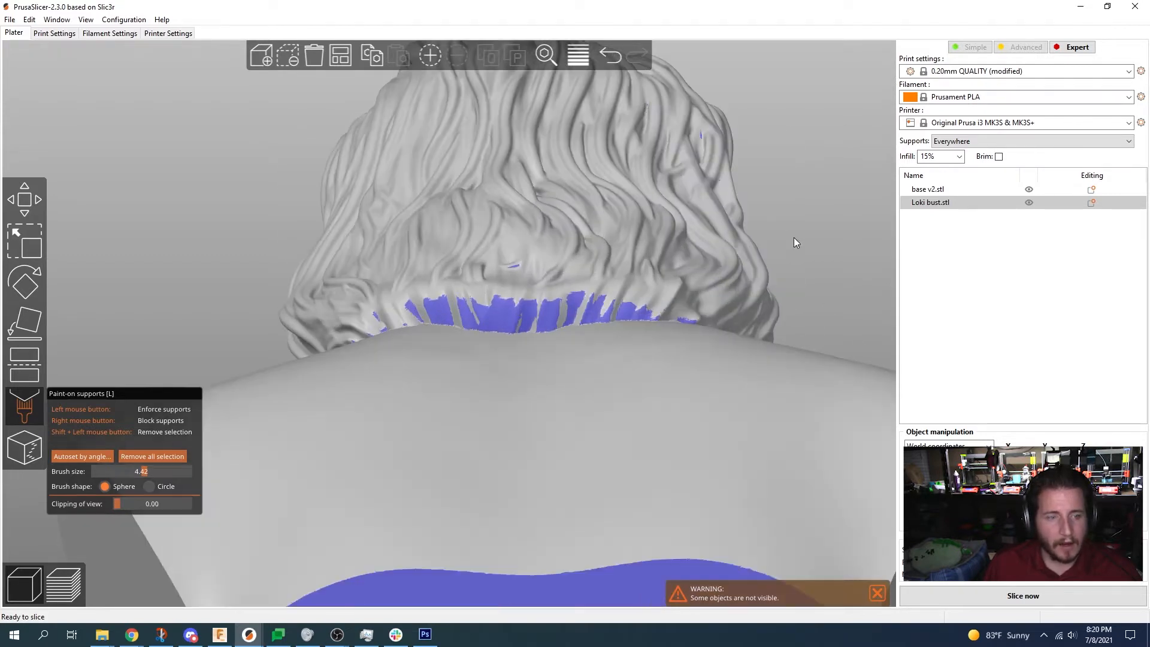
mouse_move(564, 254)
shift+mouse_down()
mouse_move(404, 254)
mouse_move(374, 323)
mouse_move(369, 274)
mouse_move(691, 129)
shift+mouse_up()
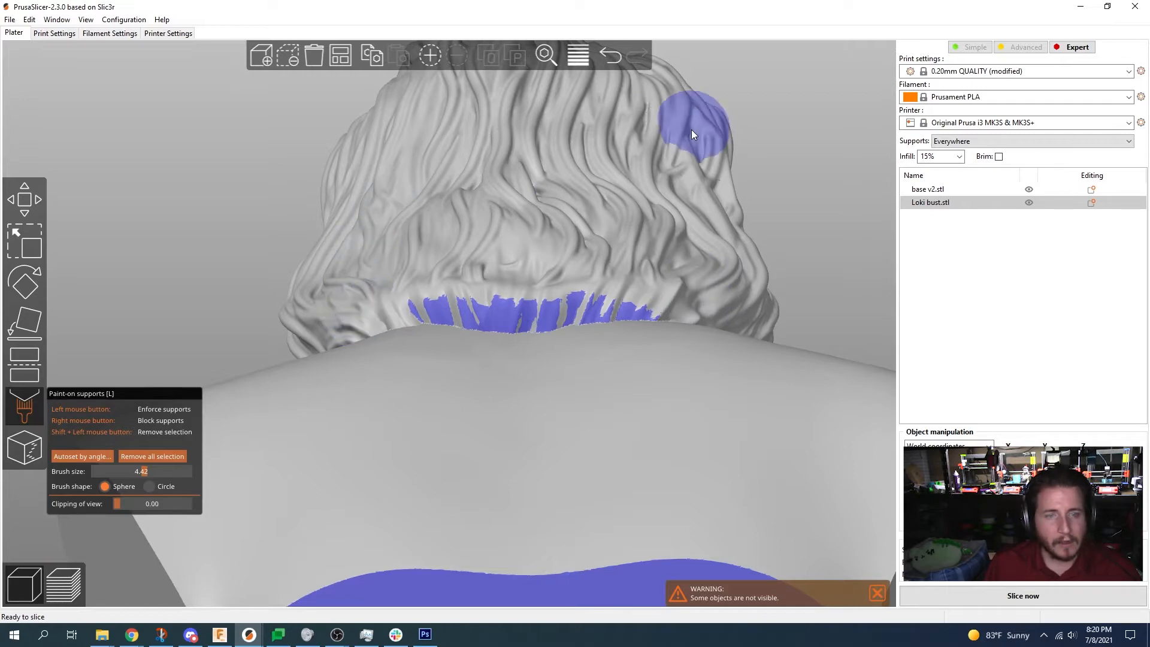
mouse_move(864, 164)
mouse_down()
mouse_move(772, 358)
mouse_move(761, 271)
mouse_move(773, 255)
mouse_move(757, 275)
mouse_move(779, 300)
mouse_move(749, 289)
mouse_up()
mouse_move(710, 105)
shift+mouse_down()
mouse_move(721, 107)
mouse_move(428, 253)
mouse_move(365, 327)
shift+mouse_up()
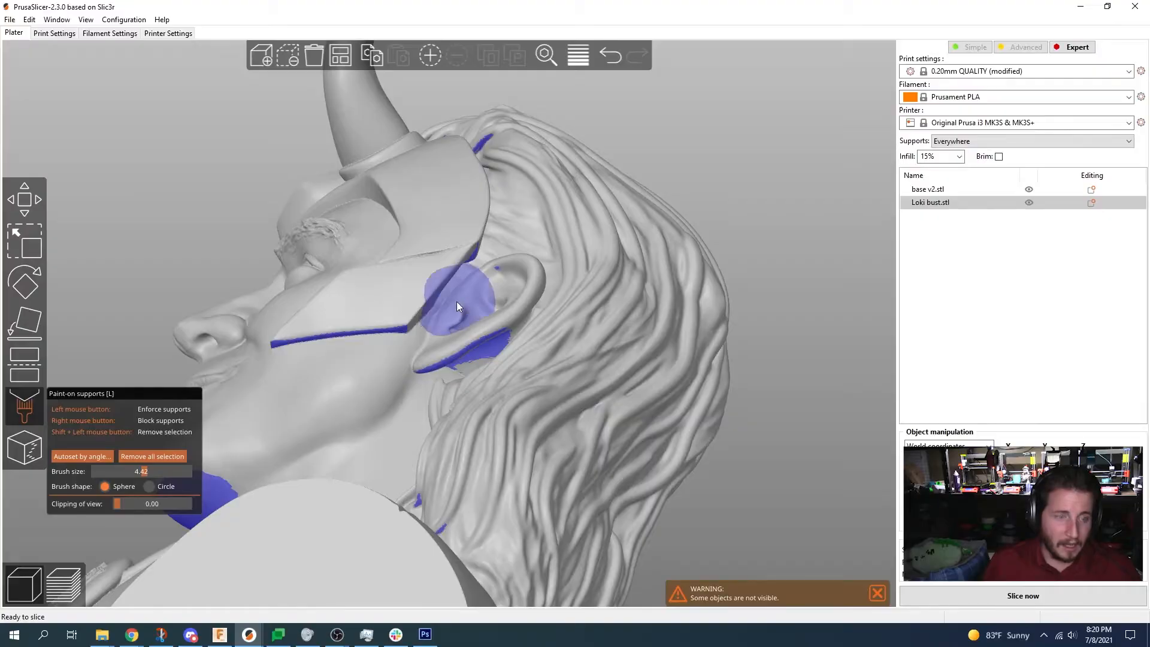
- Erase the support marks inside the bust's left ear, along the helmet's rear edge and in the hair near the shoulder
mouse_move(473, 288)
shift+mouse_down()
mouse_move(499, 268)
mouse_move(506, 217)
mouse_move(477, 113)
shift+mouse_up()
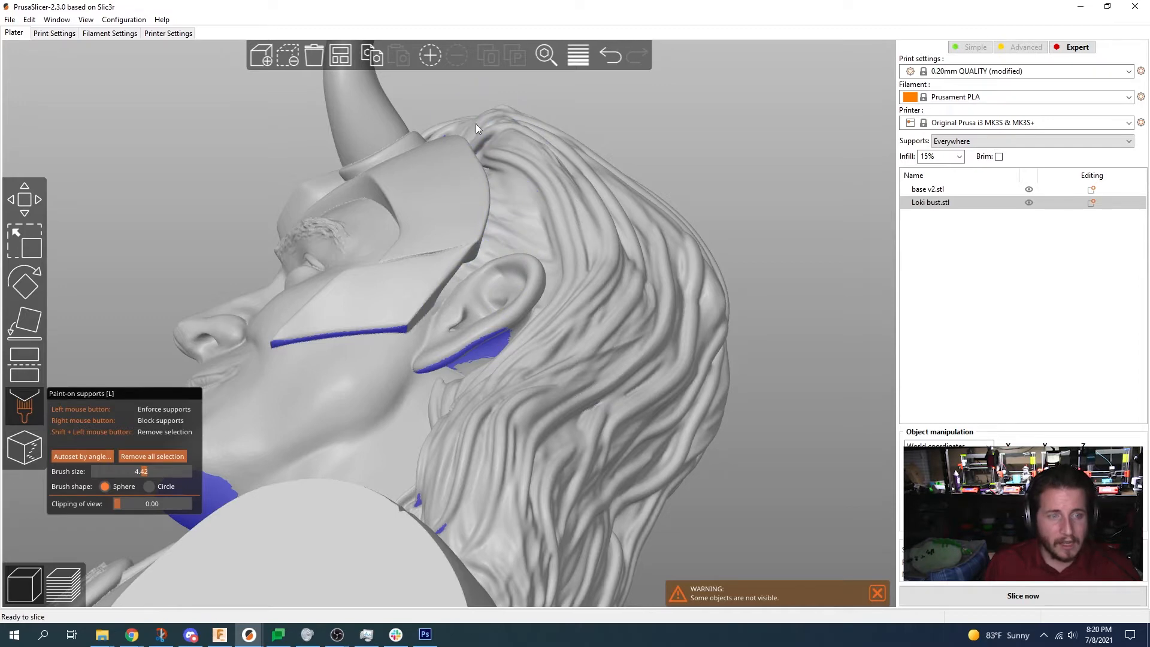
middle_drag(804, 321, 704, 211)
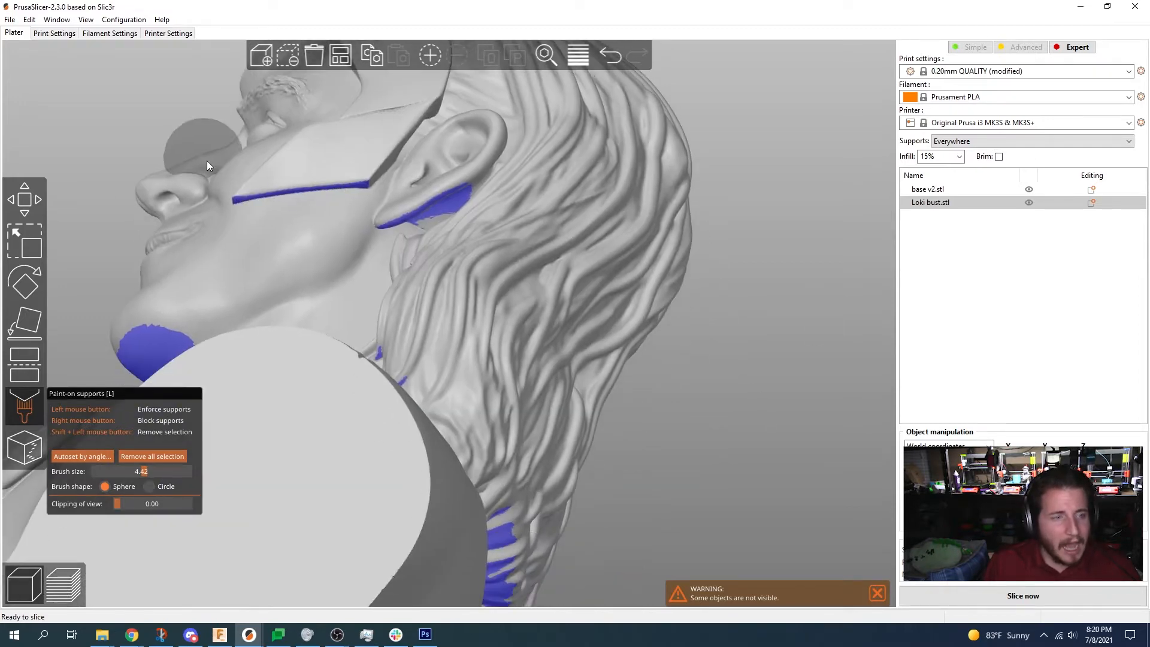
drag(709, 333, 698, 380)
shift+drag(344, 424, 344, 442)
- Erase the support marks inside the bust's right ear and along the adjoining helmet edge
mouse_move(748, 432)
mouse_down()
mouse_move(732, 375)
mouse_move(598, 384)
mouse_up()
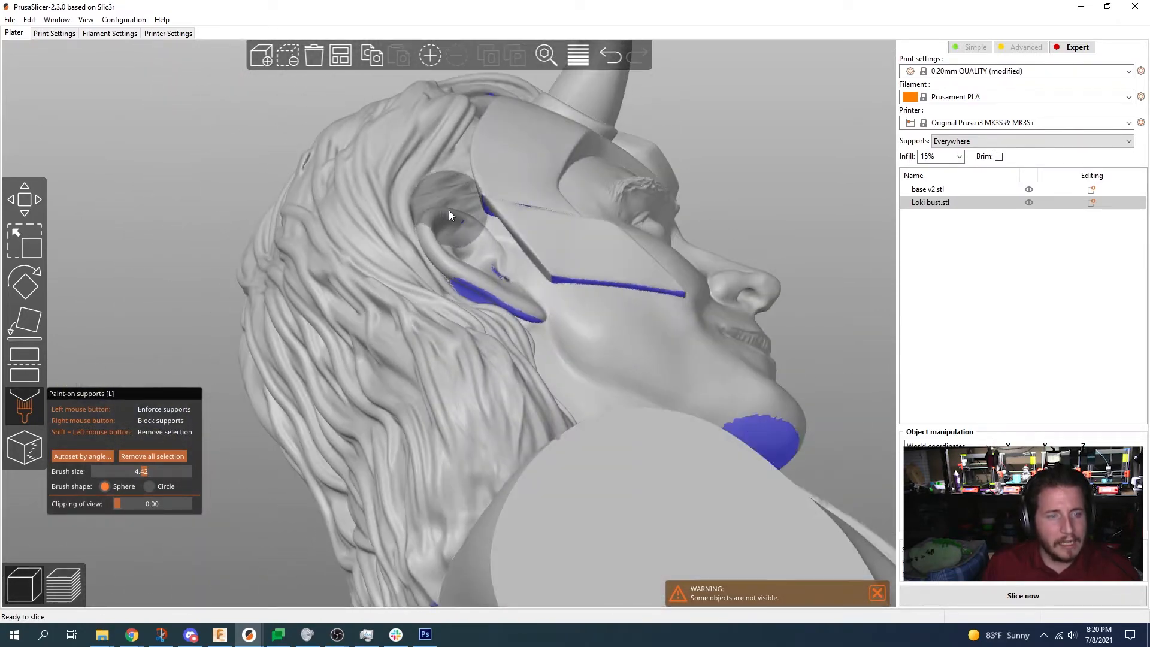
drag(448, 211, 494, 252)
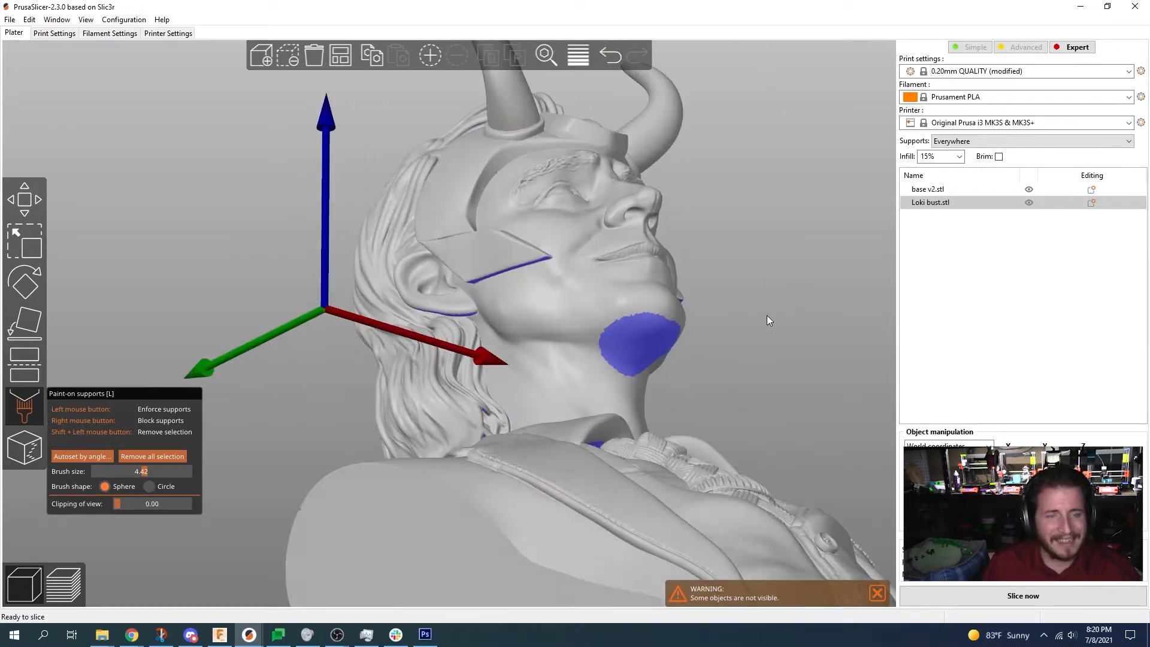
mouse_move(767, 315)
mouse_down()
mouse_move(728, 324)
mouse_move(745, 318)
mouse_up()
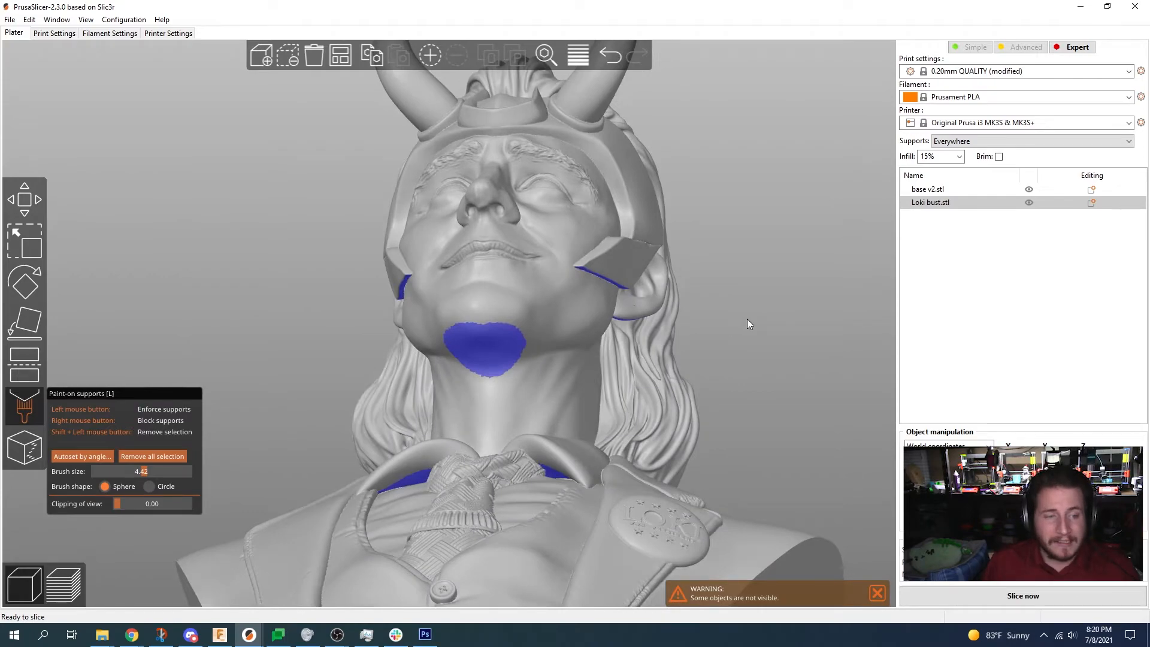
- Look through the ways of adding a support enforcer or support blocker shape to the bust
scroll(745, 318, down, 5)
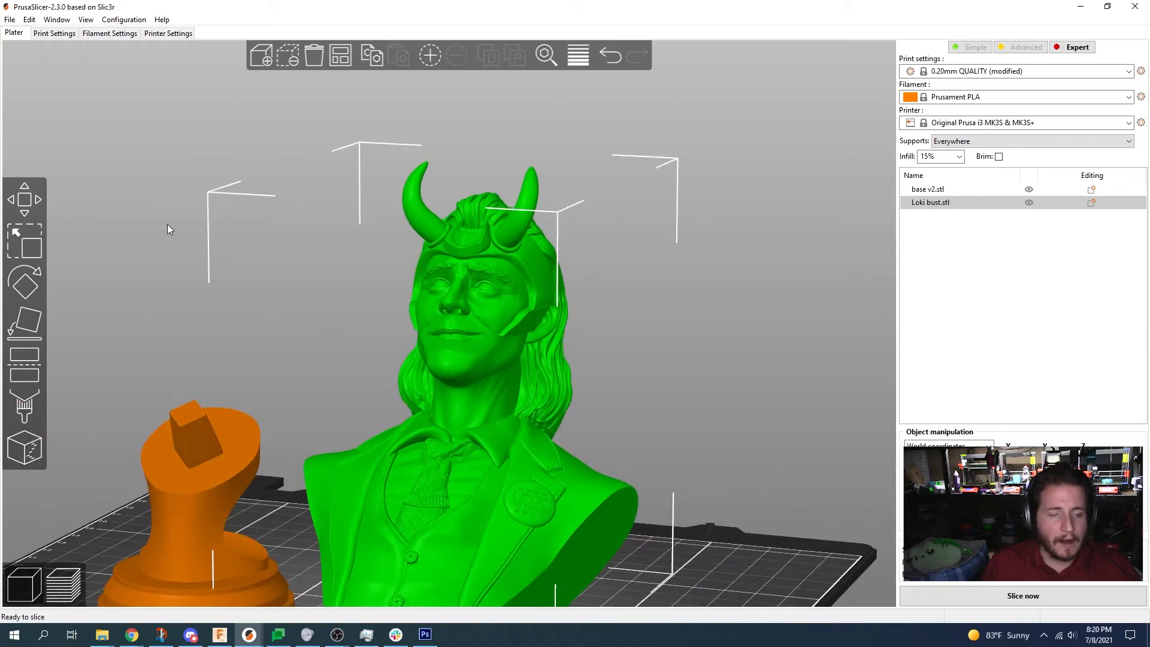
mouse_move(167, 224)
mouse_down()
mouse_move(221, 159)
mouse_move(238, 194)
mouse_up()
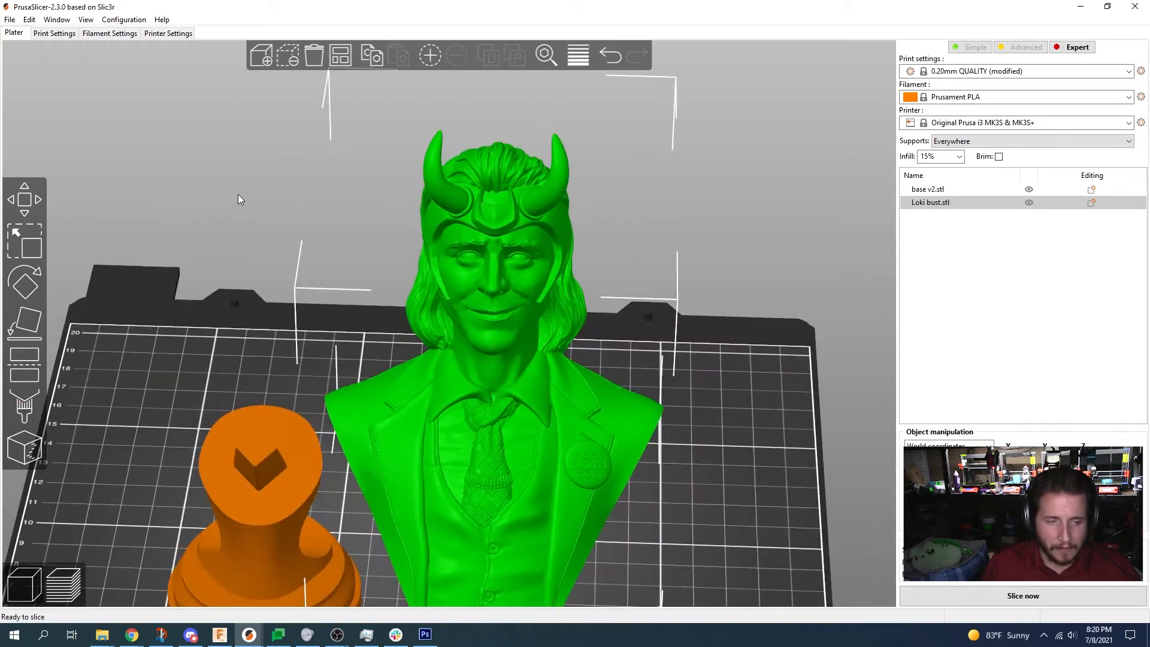
right_click(557, 479)
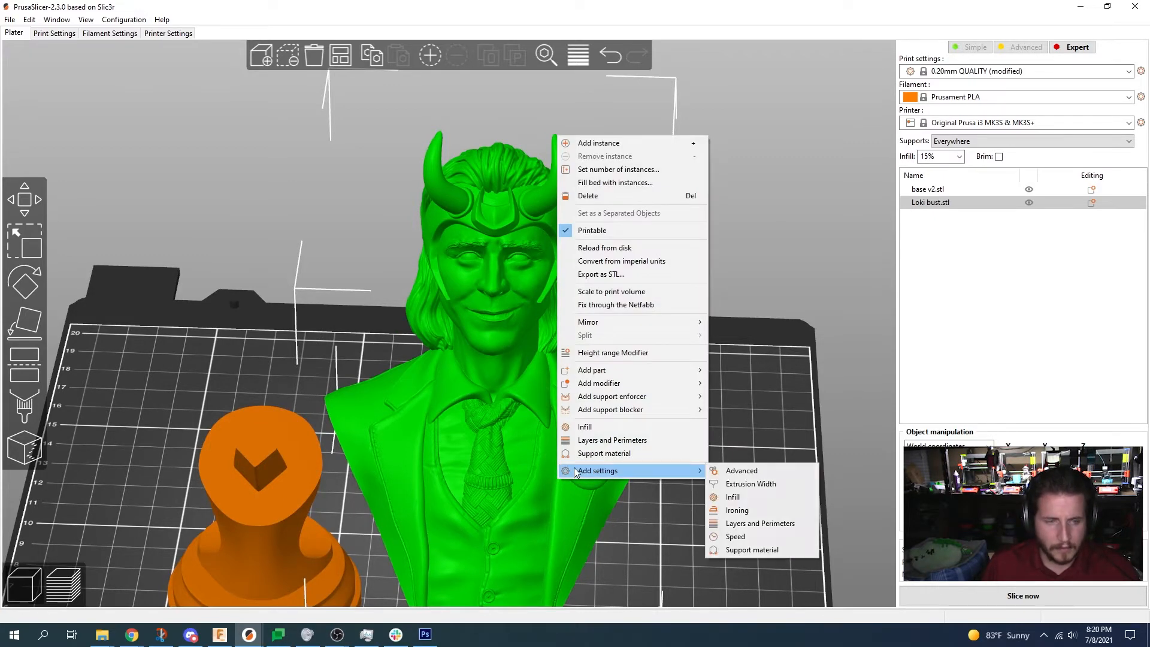
mouse_move(650, 387)
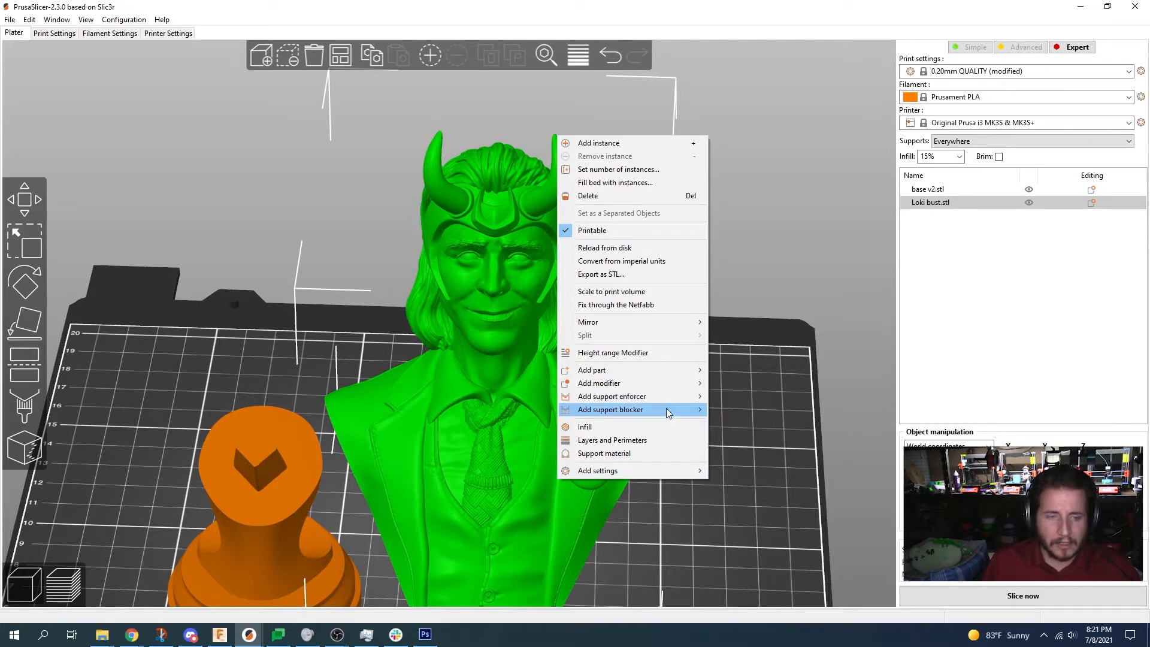
mouse_move(668, 412)
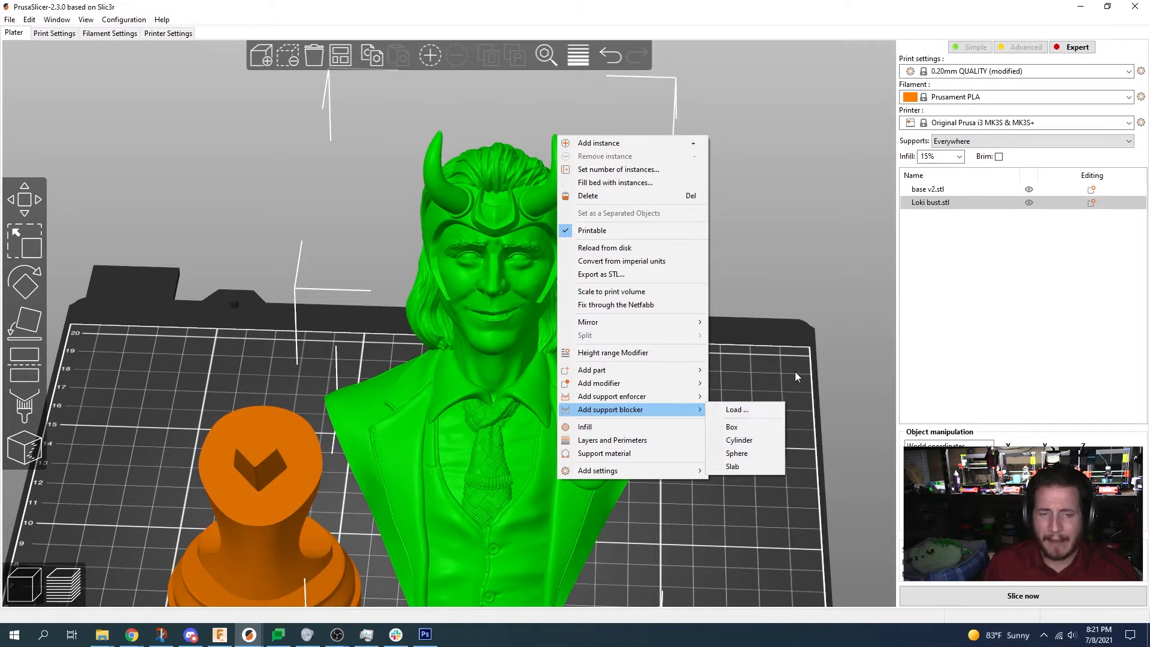
click(821, 347)
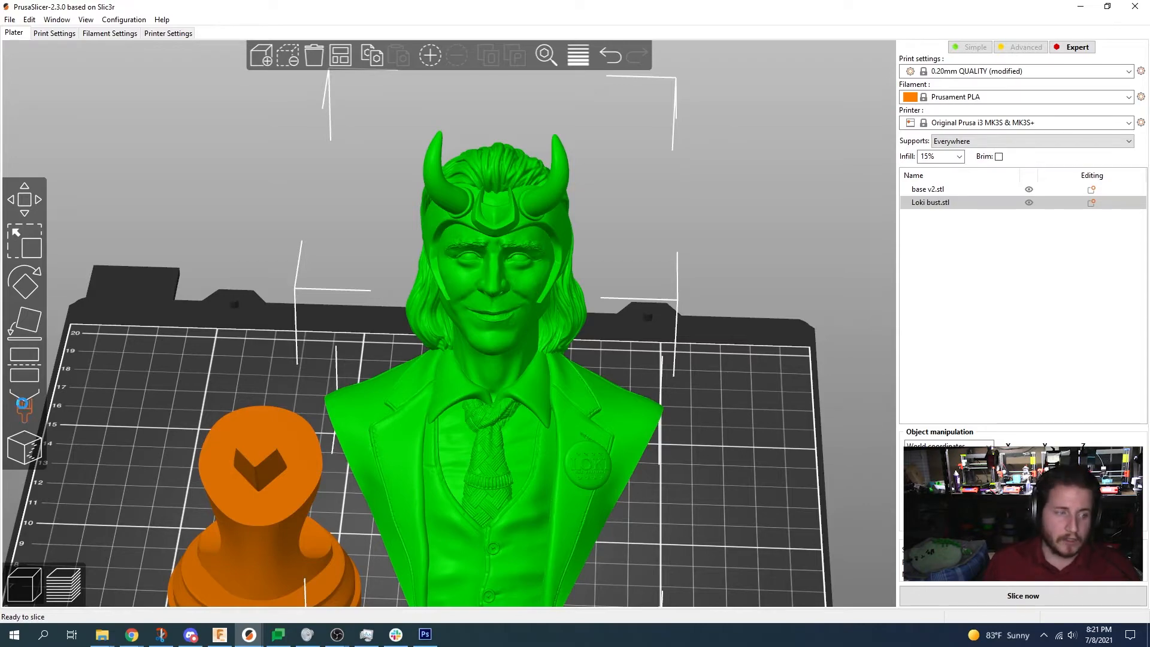
- Erase the stray support mark in the hair above the bust's right shoulder and finish painting supports
click(22, 404)
mouse_move(204, 328)
mouse_down()
mouse_move(213, 275)
mouse_move(349, 287)
mouse_move(259, 313)
mouse_move(252, 295)
mouse_up()
scroll(267, 273, up, 5)
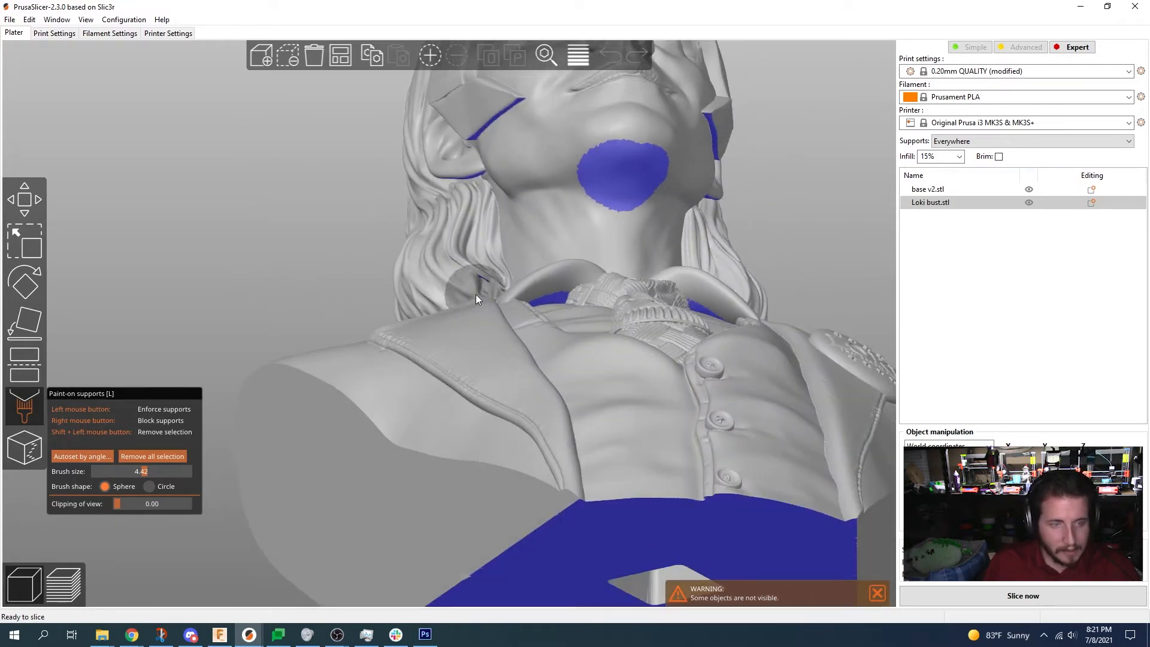
click(488, 279)
mouse_move(829, 210)
mouse_down()
mouse_move(699, 206)
mouse_move(675, 177)
mouse_move(670, 209)
mouse_move(724, 193)
mouse_move(696, 398)
mouse_move(617, 394)
mouse_move(659, 410)
mouse_up()
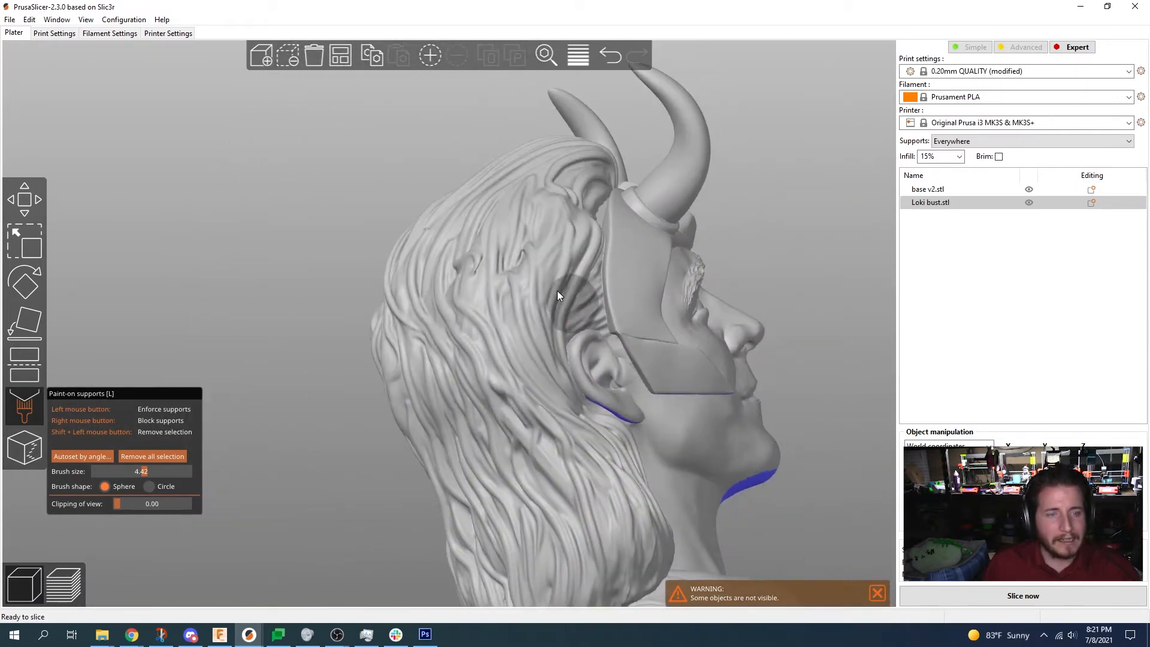
scroll(479, 254, down, 3)
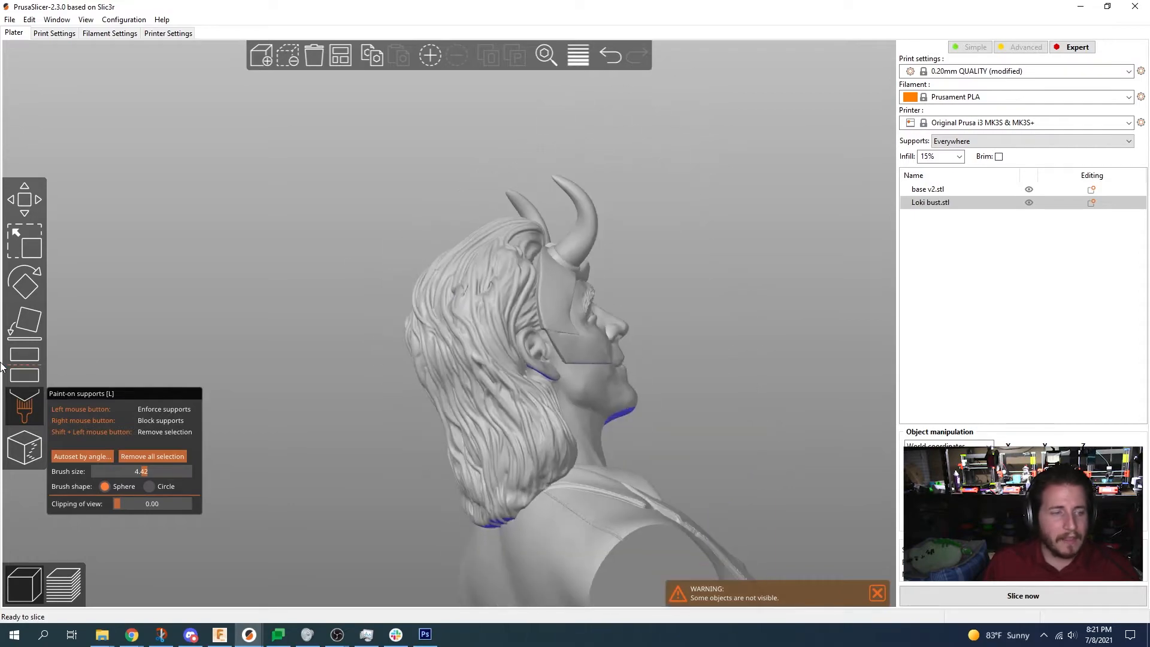
click(24, 418)
drag(226, 306, 148, 325)
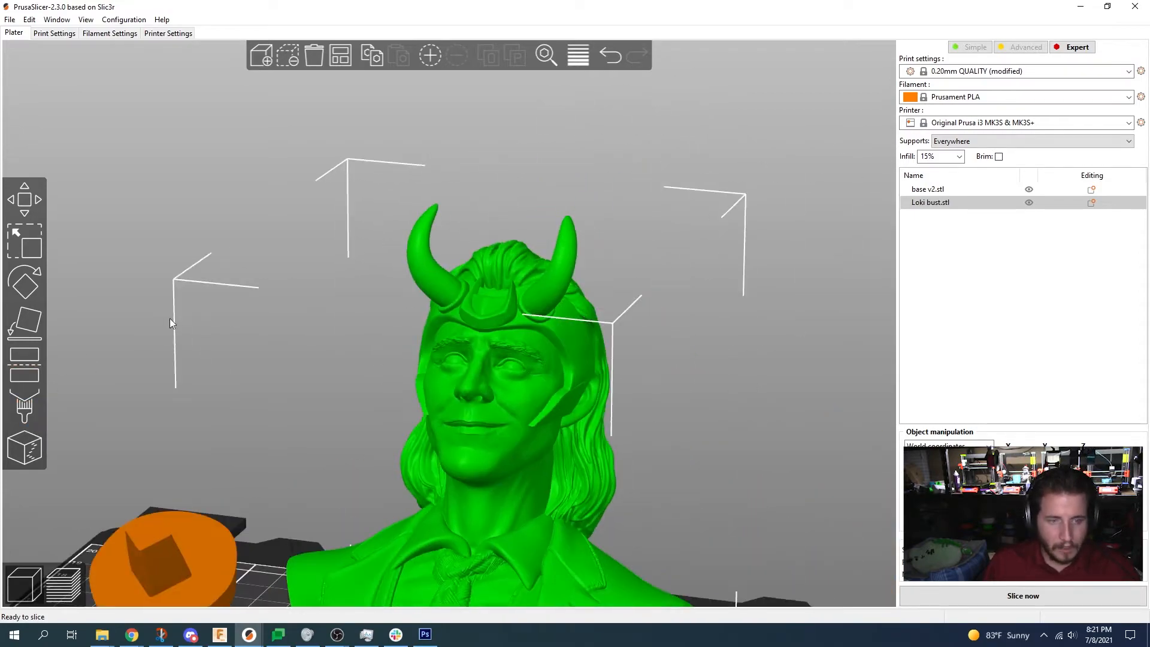
- Restrict support generation to support enforcers only
scroll(185, 308, down, 7)
right_drag(225, 291, 233, 278)
drag(233, 278, 269, 230)
scroll(265, 231, down, 3)
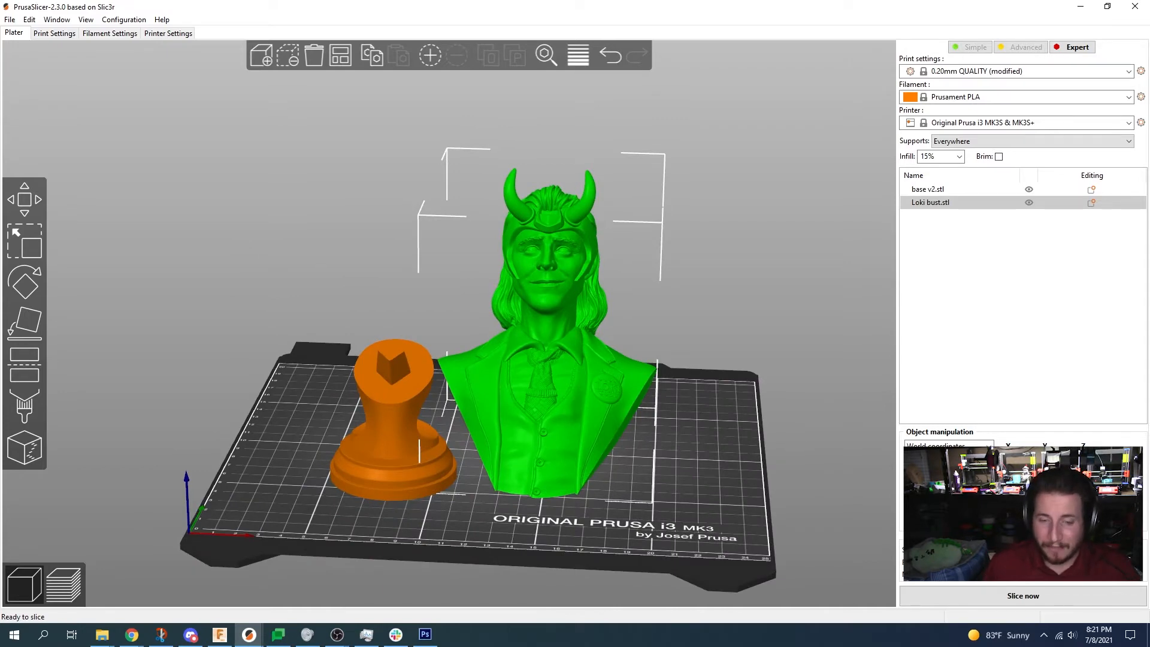
click(957, 143)
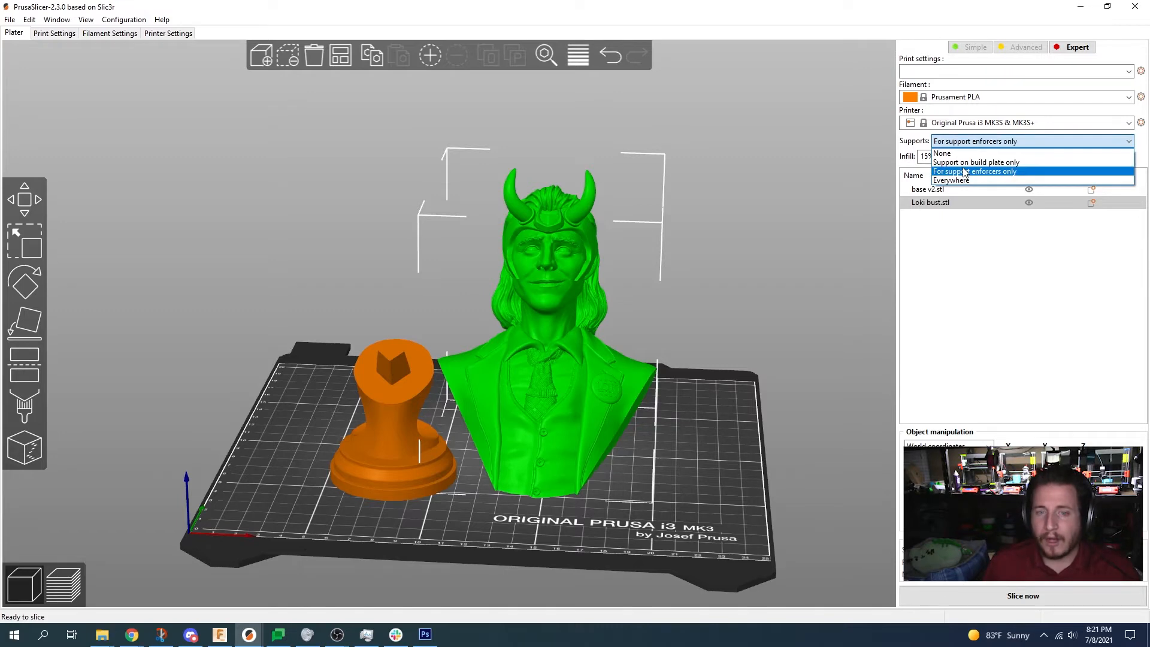
click(965, 172)
- Automatically paint enforced supports on the base model using a 30° overhang threshold
drag(238, 502, 571, 476)
click(552, 439)
click(26, 408)
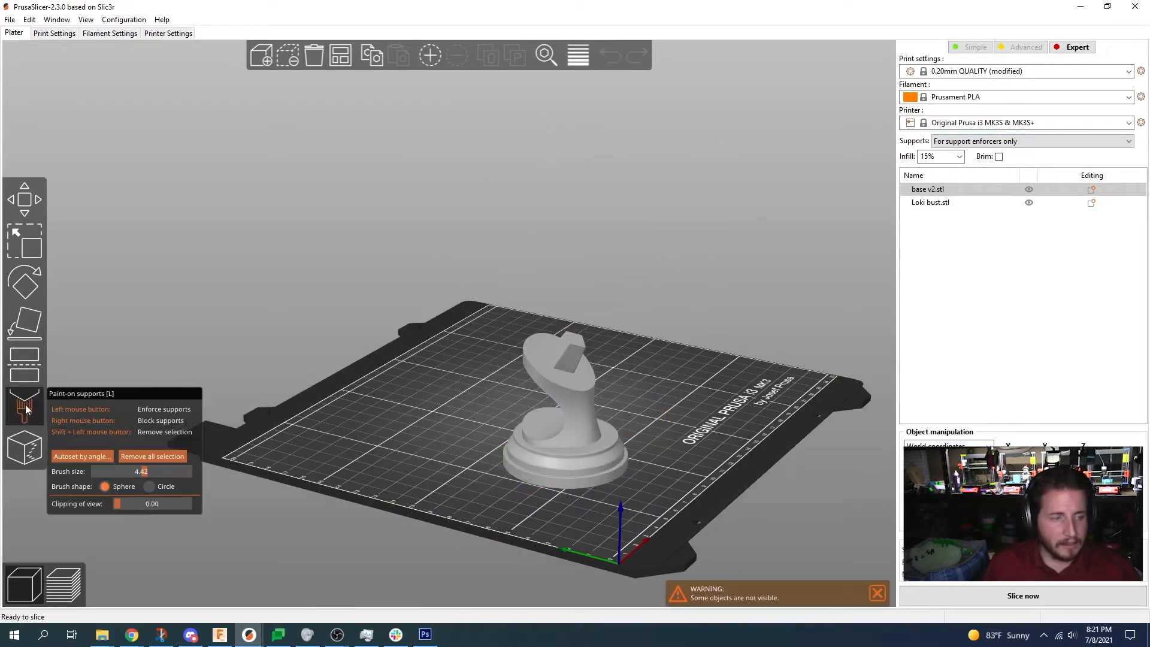
click(85, 455)
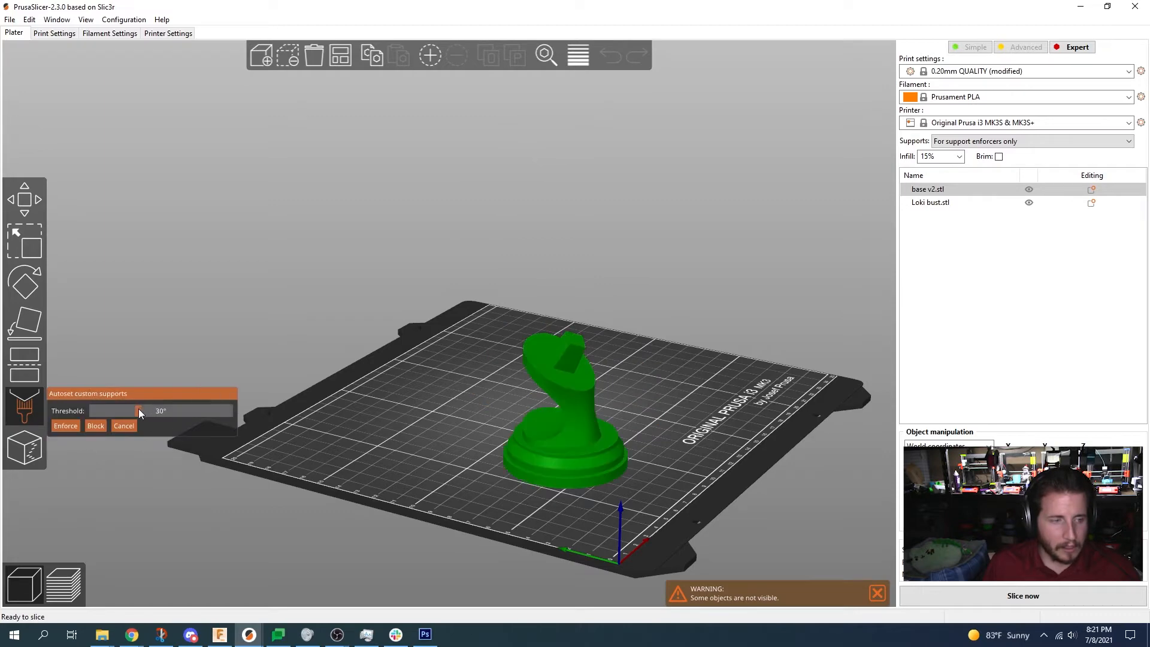
click(73, 426)
- Leave support painting on the base and slice both models with the enforced supports
mouse_move(269, 413)
mouse_down()
mouse_move(405, 400)
mouse_move(462, 346)
mouse_move(371, 388)
mouse_up()
click(1023, 599)
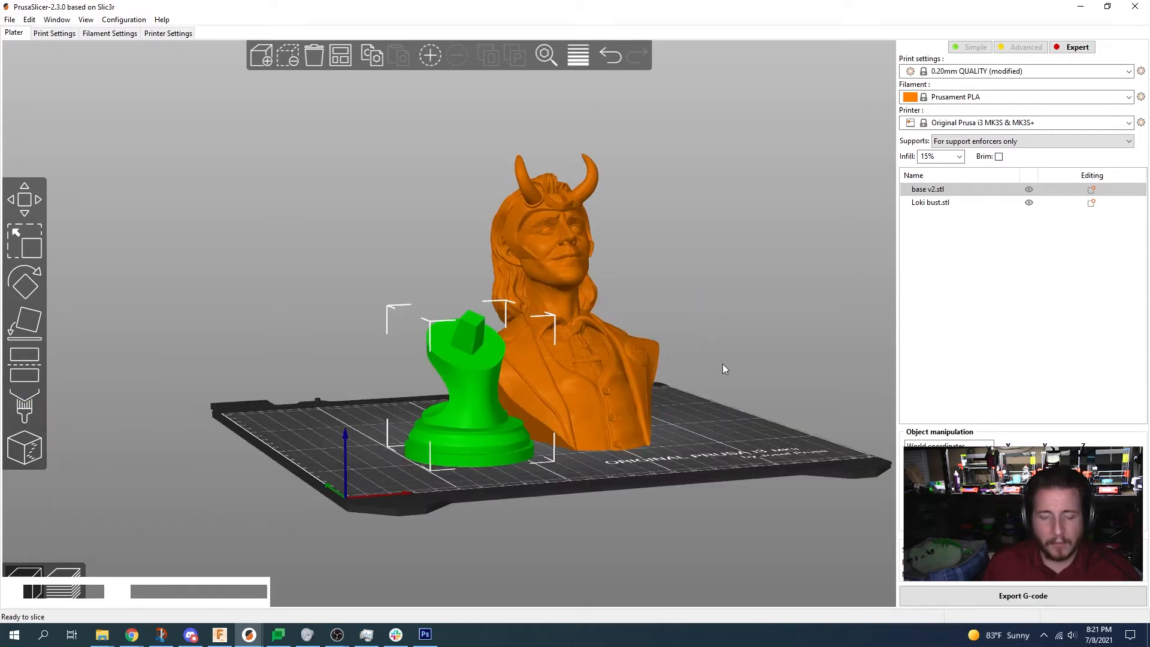
right_drag(709, 389, 444, 307)
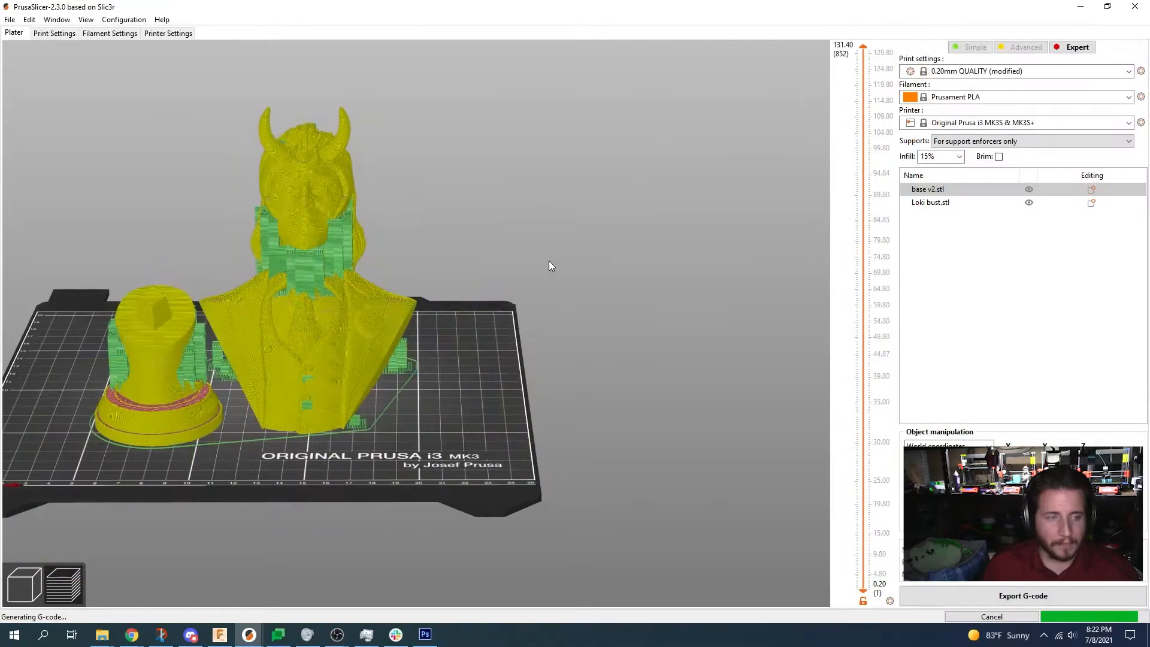
- Examine the sliced preview's supports and overhangs around the chin, back of the hair, shoulders, lapel badge and base
drag(547, 259, 464, 243)
scroll(485, 223, up, 5)
drag(601, 173, 400, 259)
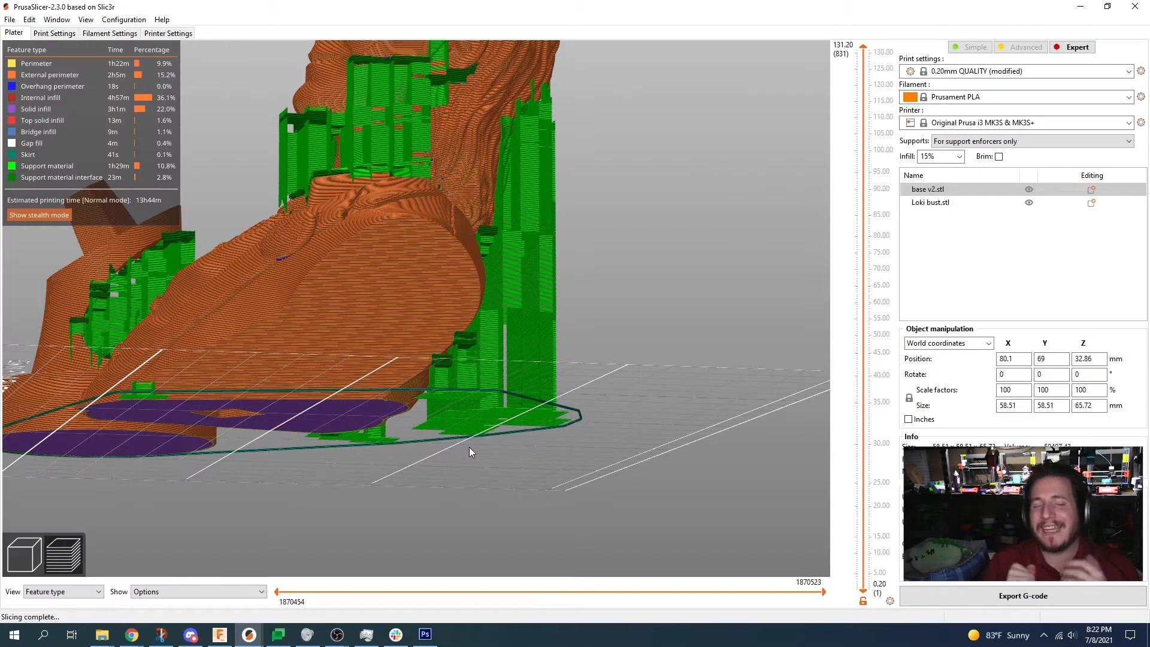
drag(469, 447, 408, 307)
scroll(413, 302, up, 6)
right_drag(572, 191, 548, 307)
scroll(548, 307, up, 6)
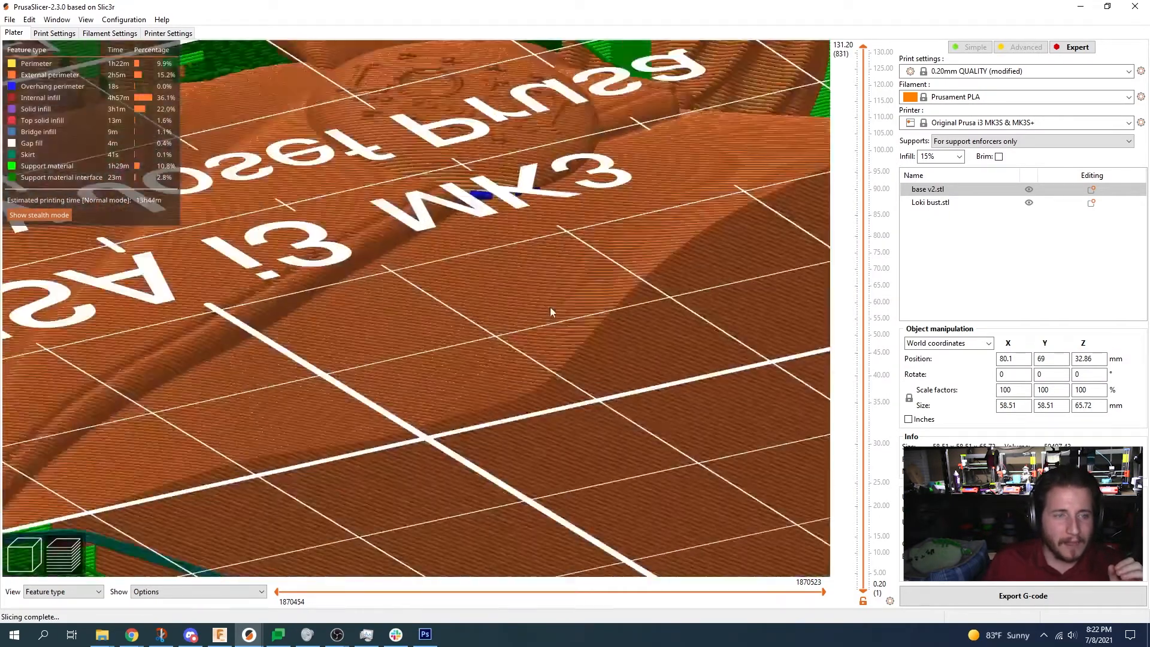
drag(536, 174, 508, 283)
scroll(506, 284, up, 3)
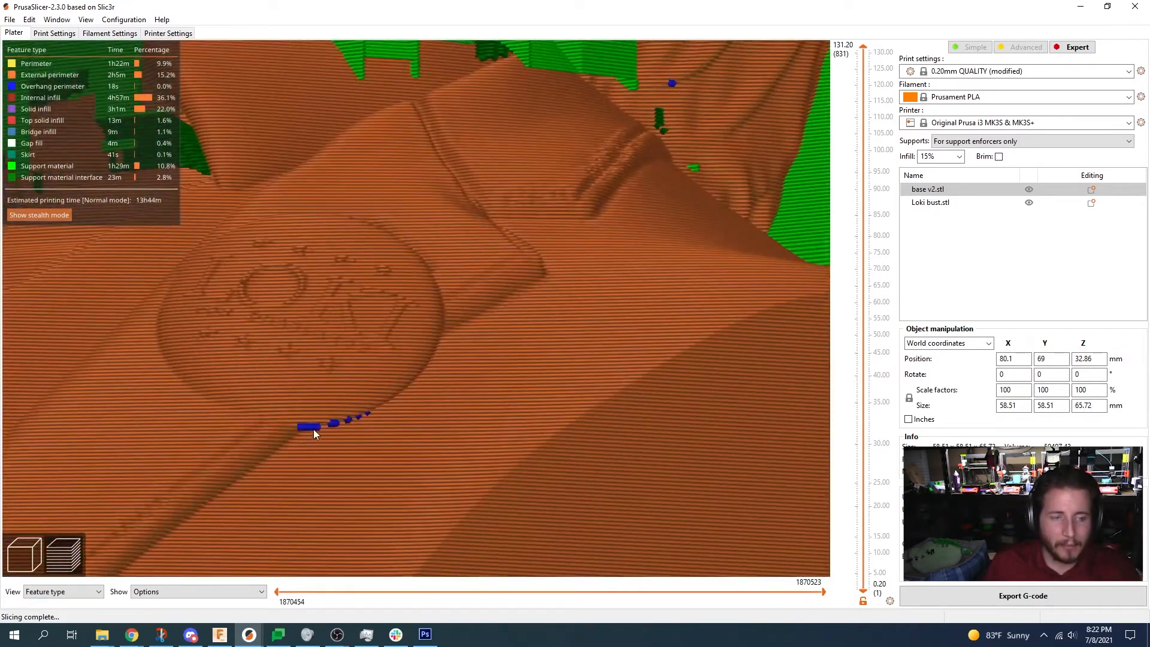
scroll(318, 421, down, 9)
drag(737, 246, 537, 279)
scroll(727, 217, down, 4)
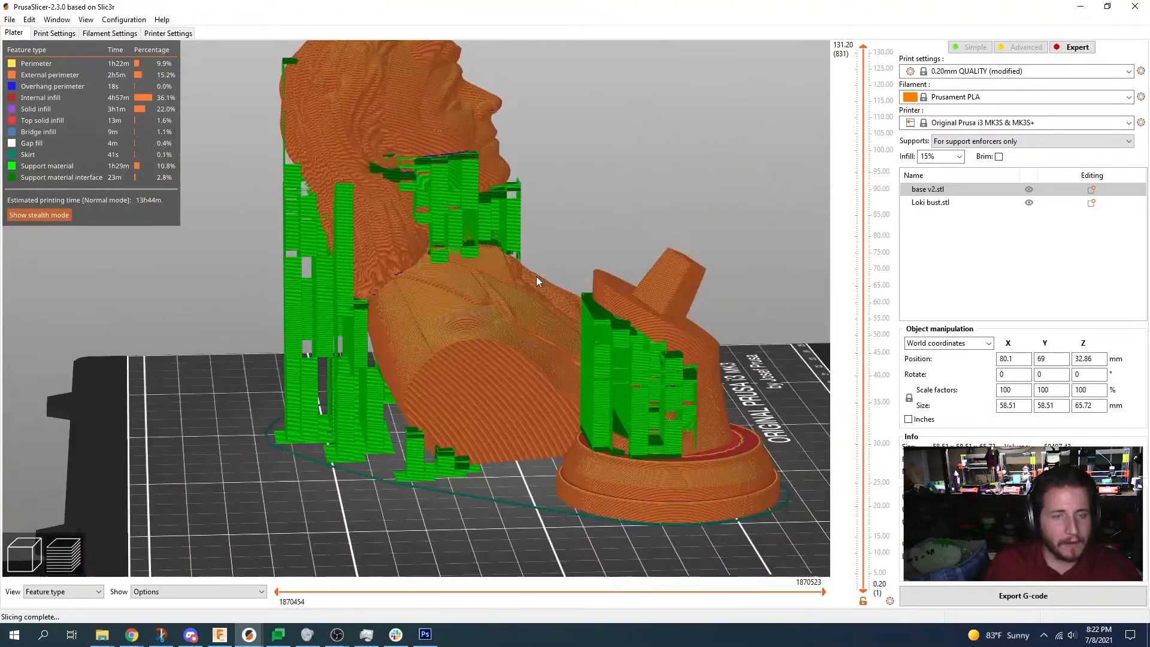
drag(789, 242, 706, 264)
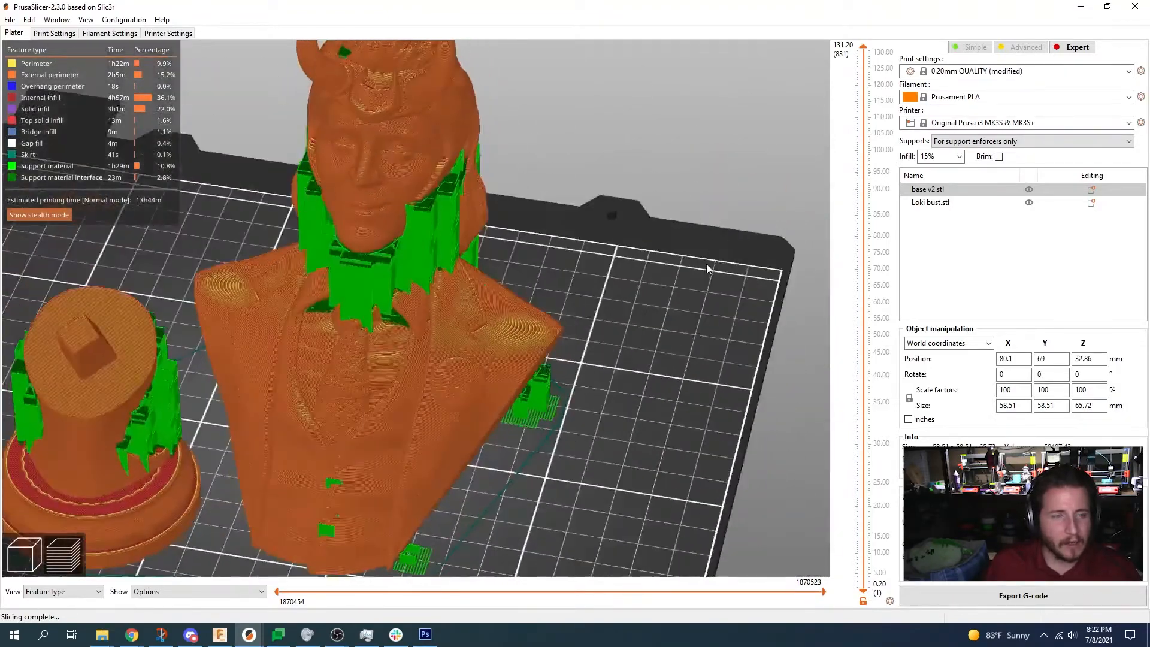
scroll(706, 264, down, 5)
middle_drag(529, 275, 641, 273)
- Return to editing the bust and erase the stray support marks along the rear edge of its left arm cut
click(28, 557)
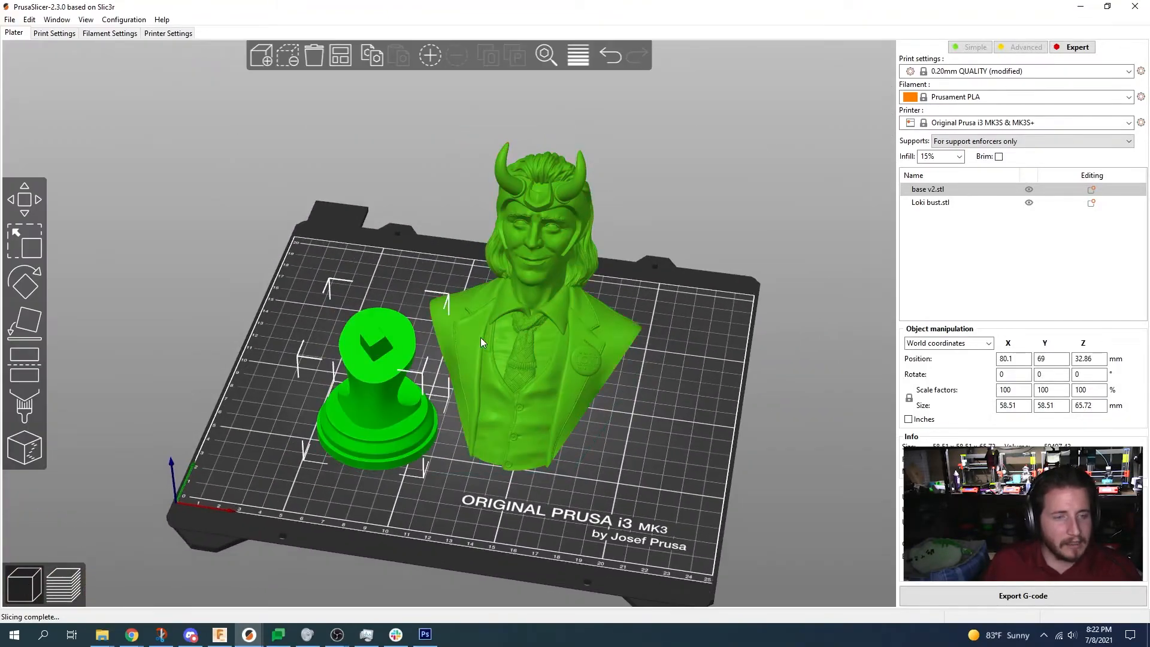
click(18, 397)
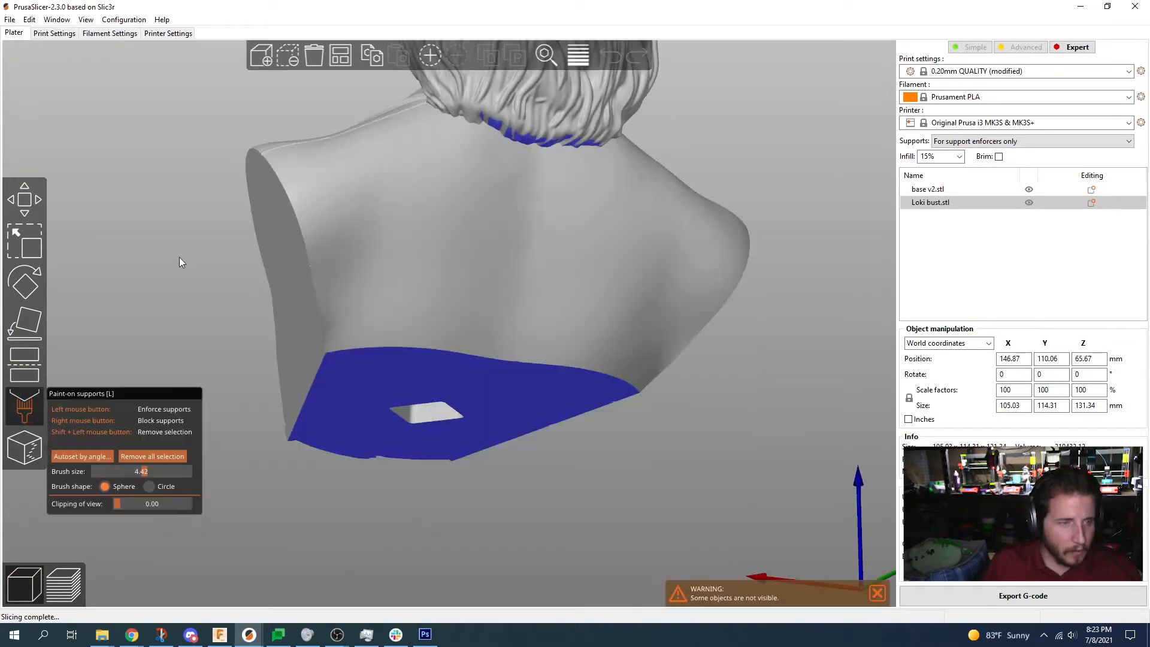
drag(178, 257, 183, 200)
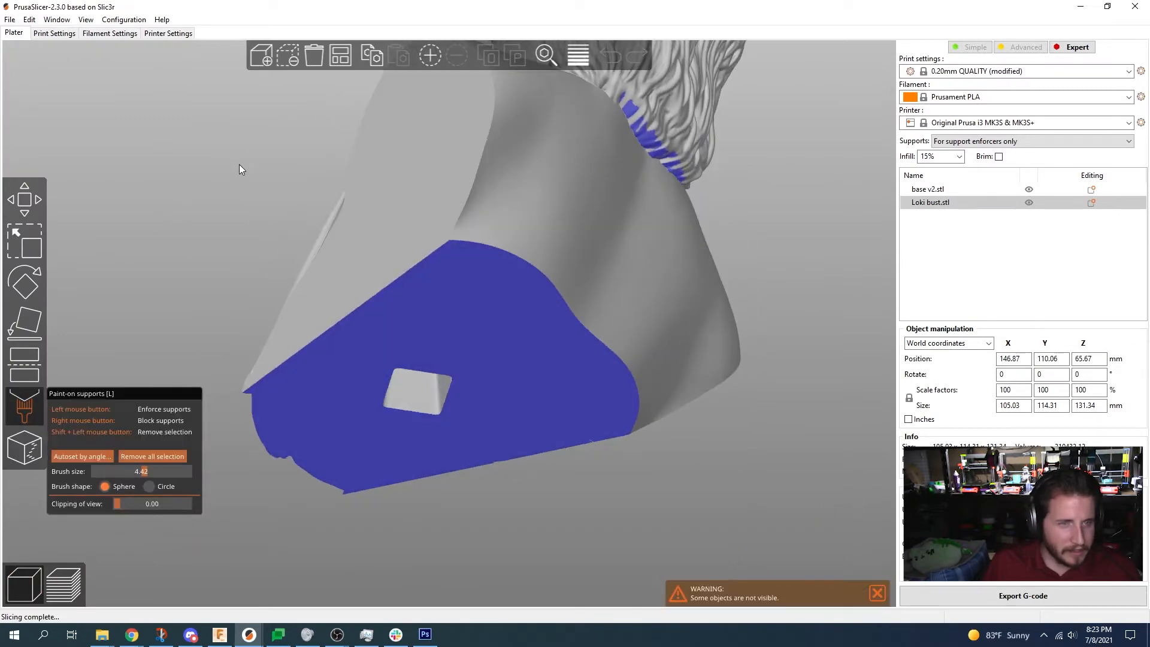
scroll(221, 265, up, 3)
middle_drag(220, 265, 179, 527)
scroll(437, 523, up, 8)
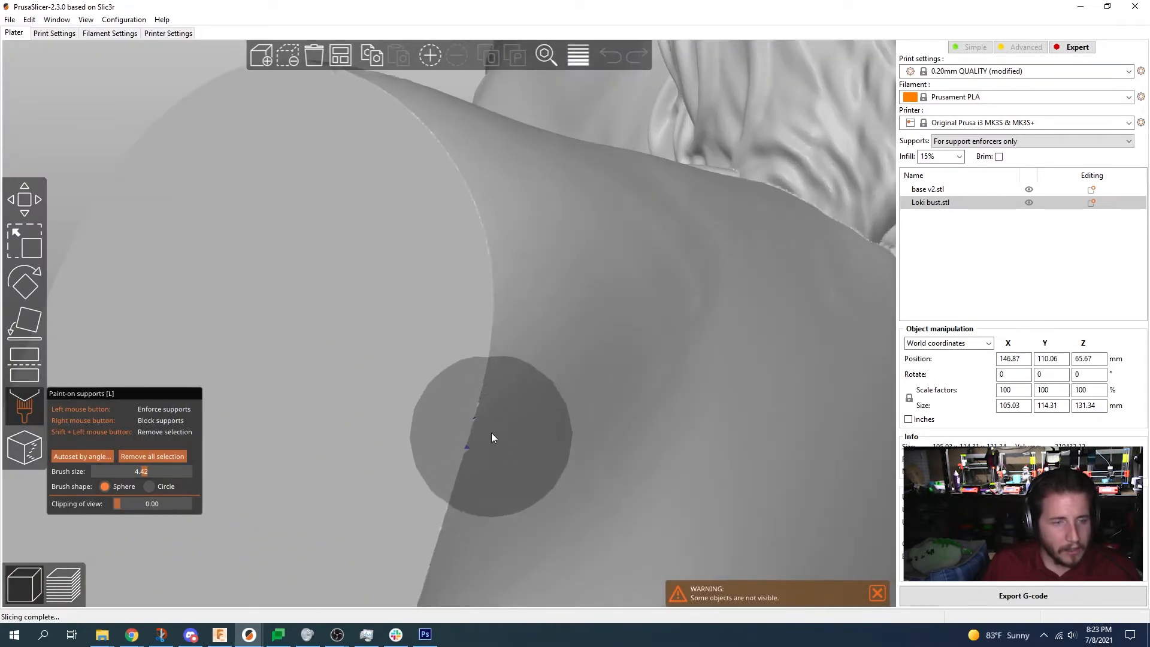
mouse_move(455, 495)
shift+mouse_down()
mouse_move(451, 510)
mouse_move(452, 191)
mouse_move(430, 170)
shift+mouse_up()
- Erase the support marks along the rear edge of the bust's right arm cut and the adjoining edge of the underside
scroll(477, 269, down, 4)
scroll(479, 271, down, 8)
drag(825, 447, 722, 221)
scroll(599, 221, up, 5)
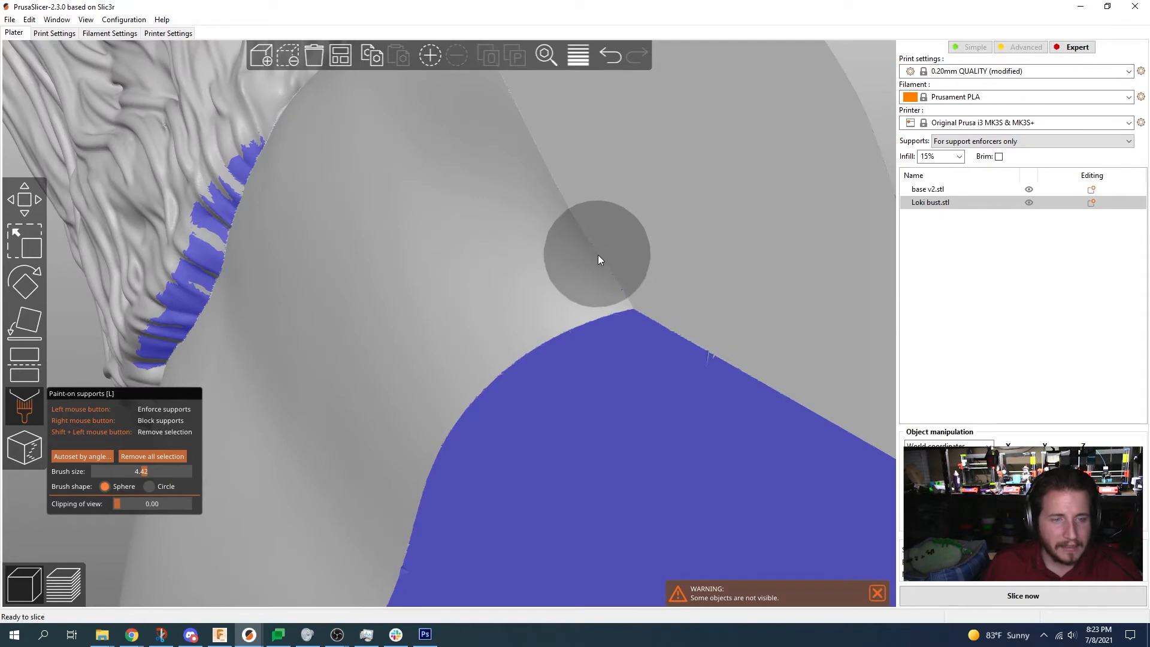
shift+drag(627, 293, 534, 168)
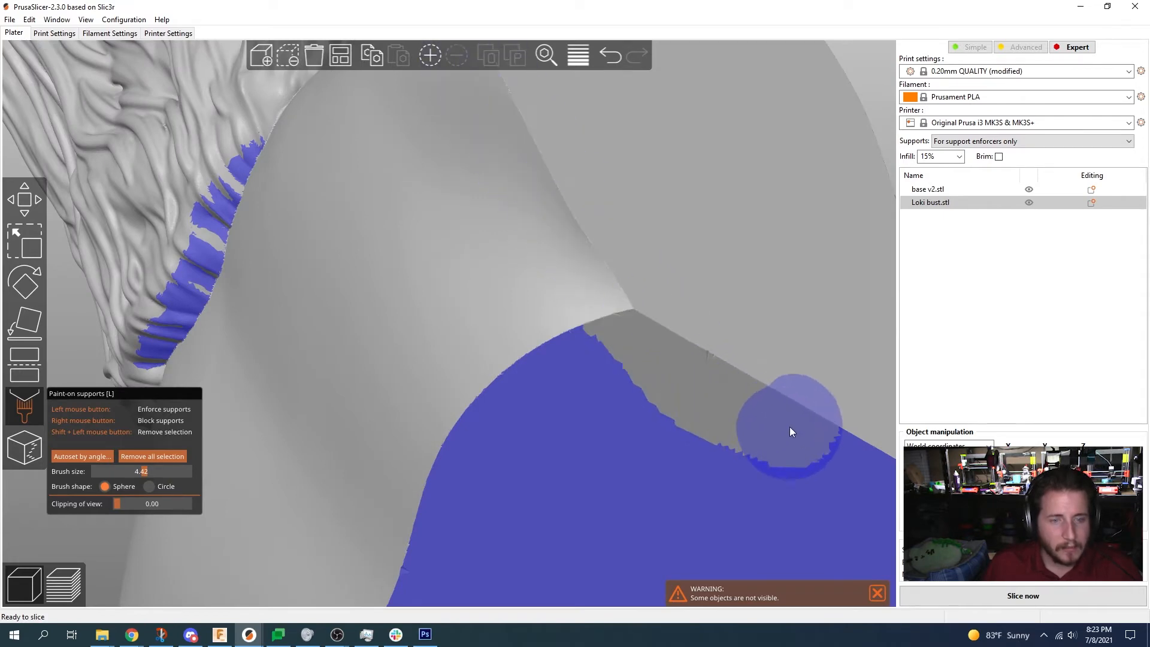
- Erase support marks along the underside's front edge below the waistcoat and check the remaining painted areas all around the bust
scroll(804, 339, down, 5)
drag(838, 351, 674, 391)
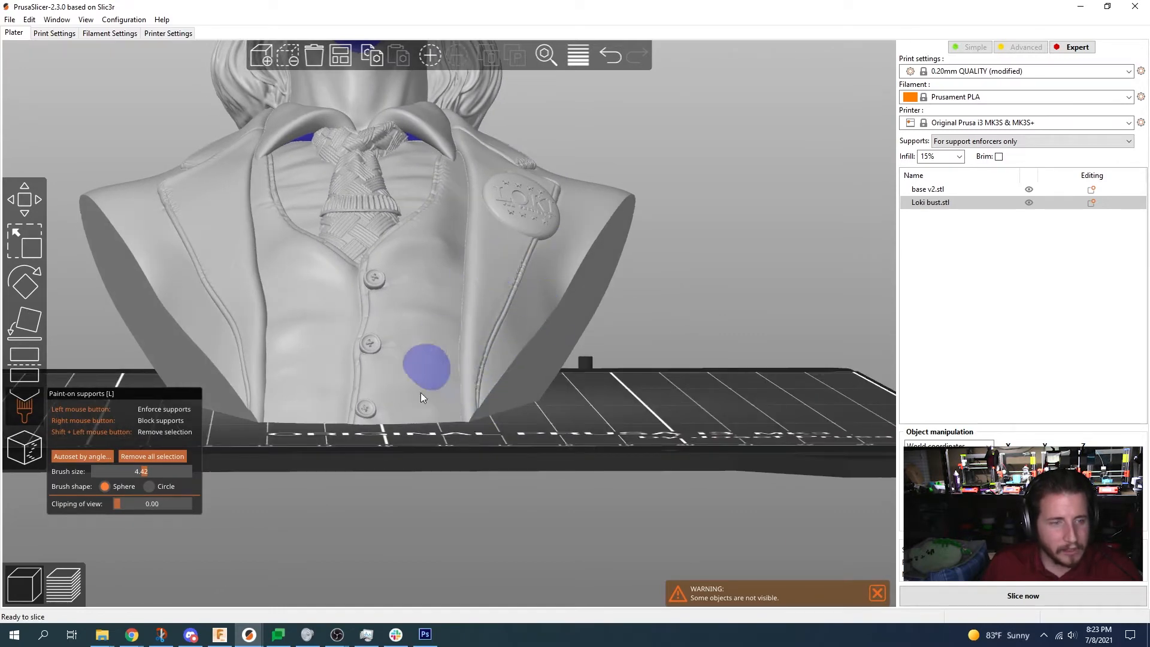
drag(751, 192, 724, 246)
drag(820, 355, 364, 325)
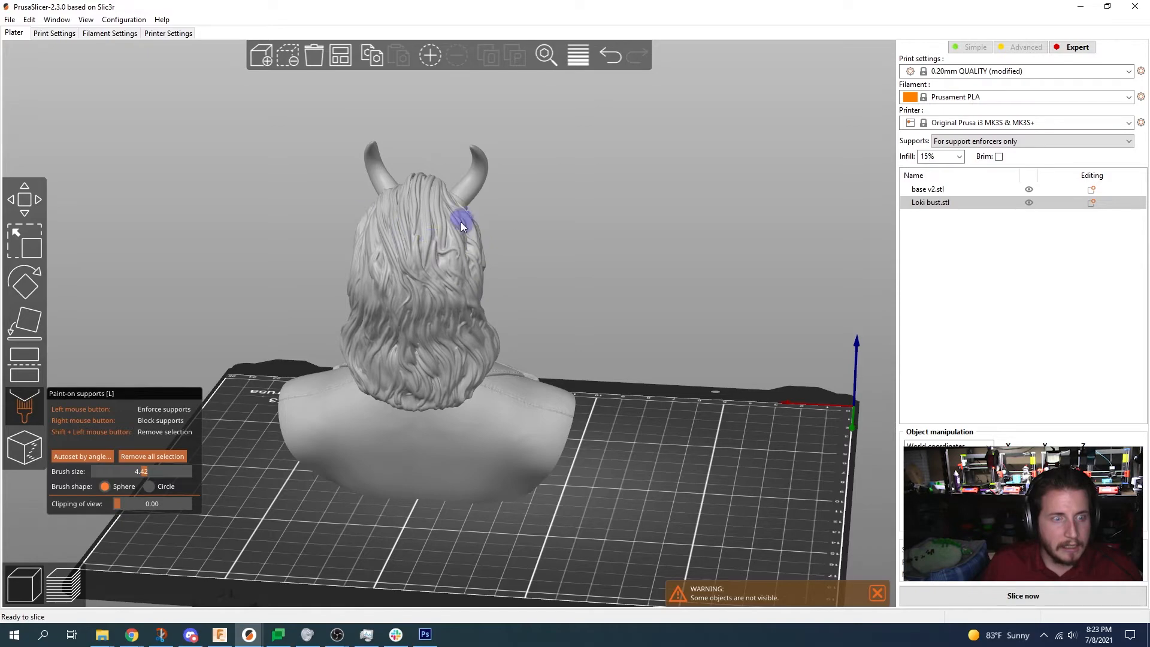
mouse_move(674, 259)
mouse_down()
mouse_move(723, 358)
mouse_move(657, 362)
mouse_move(635, 338)
mouse_move(559, 328)
mouse_move(358, 329)
mouse_move(388, 354)
mouse_move(386, 333)
mouse_move(411, 348)
mouse_move(399, 336)
mouse_move(436, 308)
mouse_up()
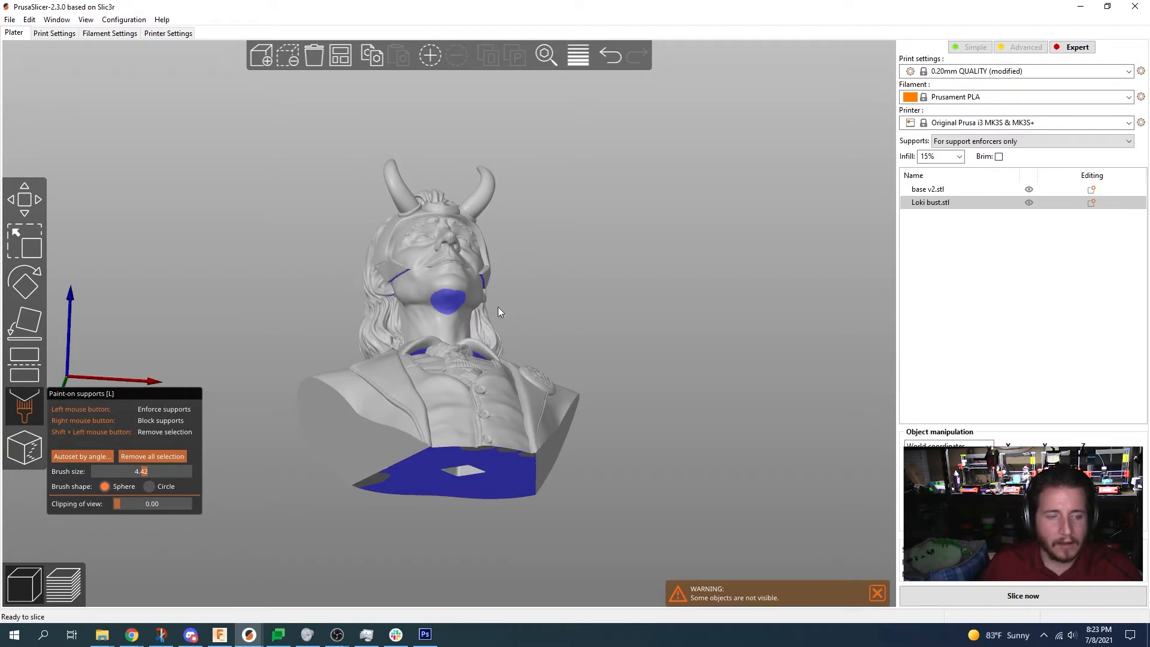
drag(394, 285, 544, 225)
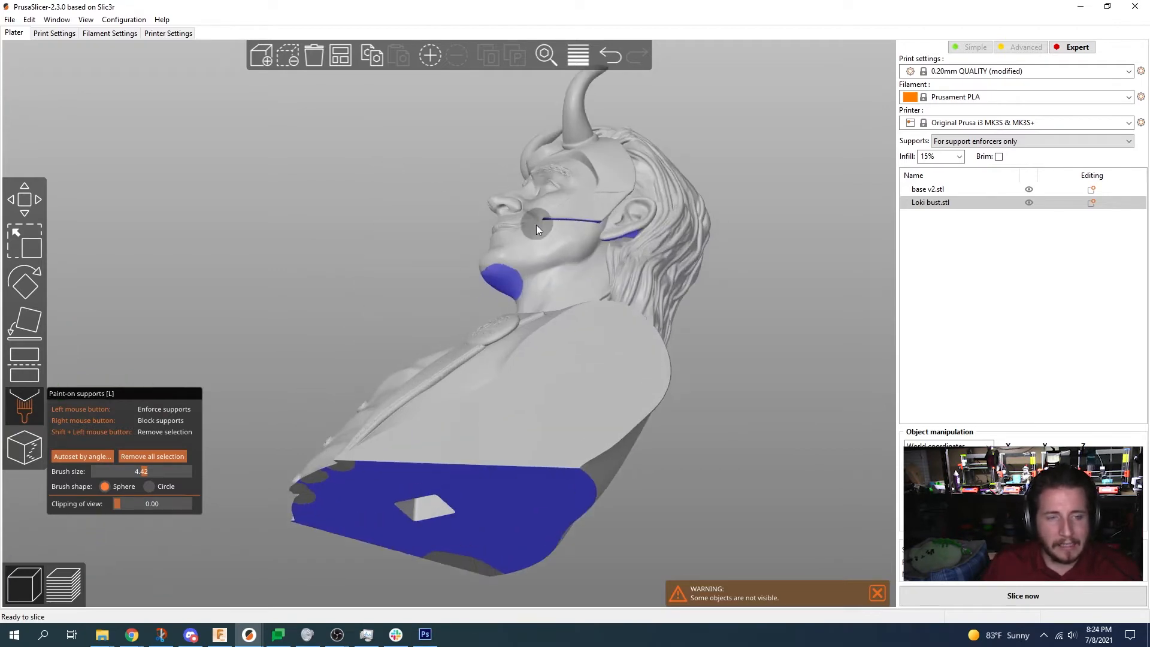
drag(688, 222, 713, 253)
- Check the support pattern spacing and angle in the support material settings, and slice both models again
click(53, 33)
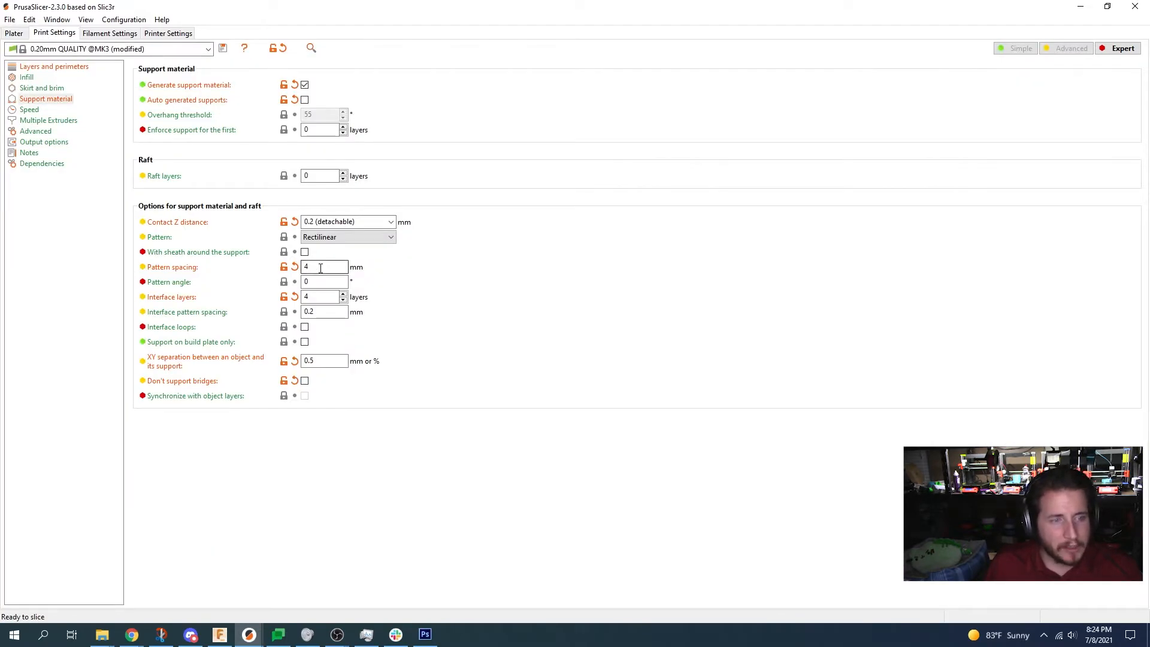
click(305, 281)
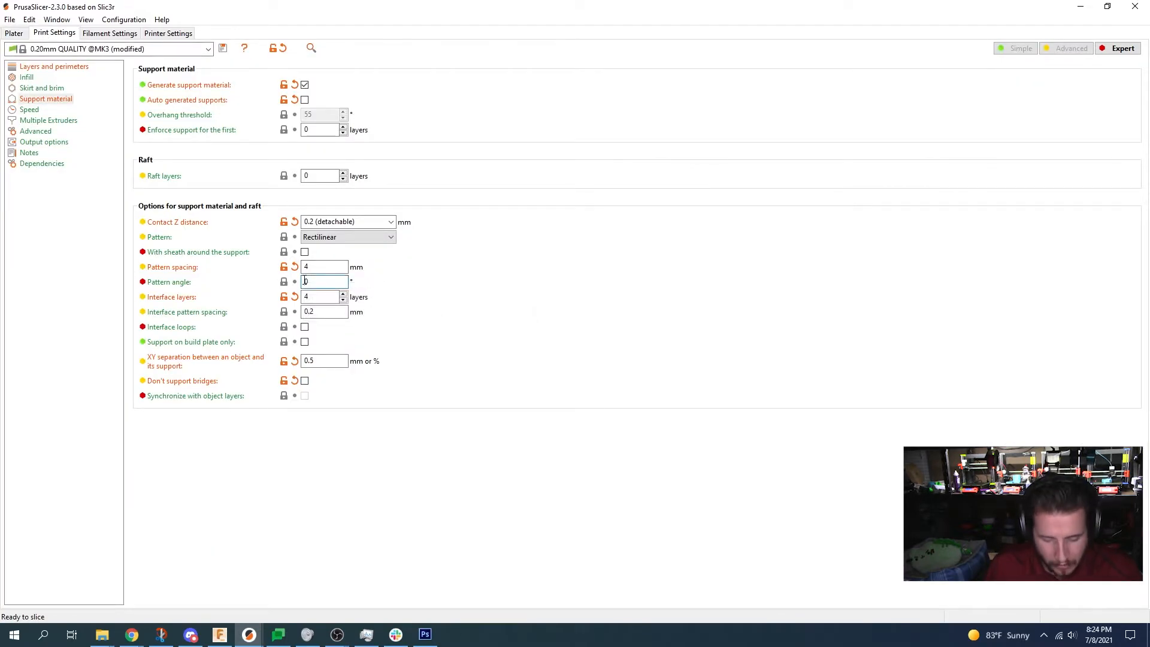
click(7, 35)
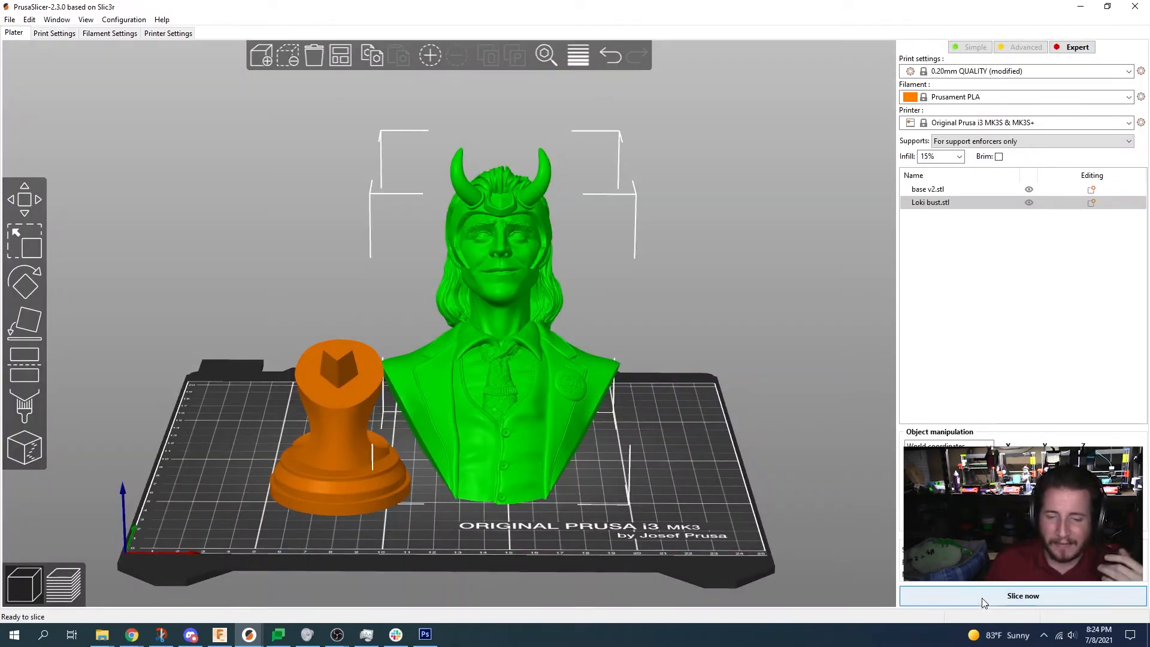
click(982, 596)
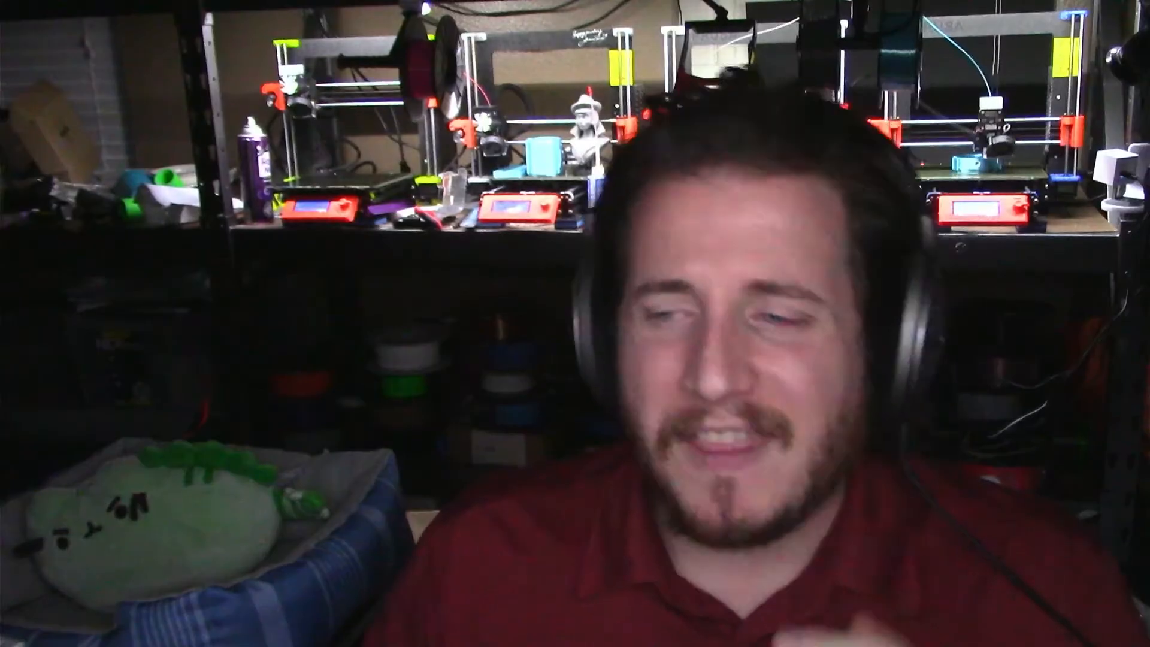
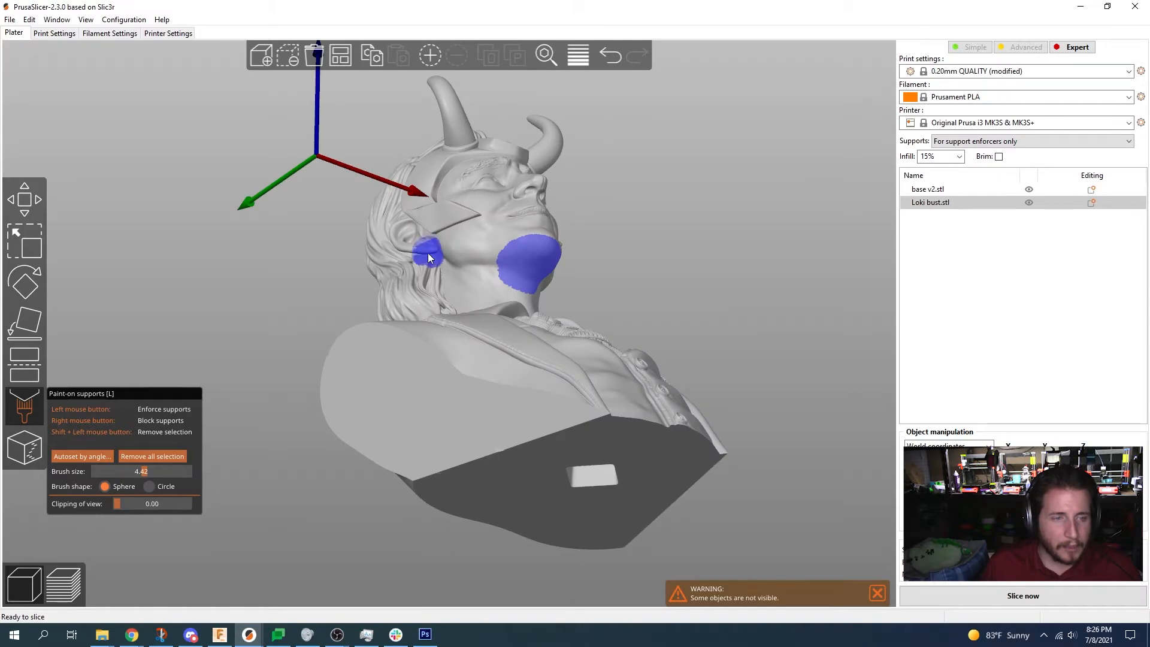
- Paint support enforcers below the bust's ears and along the hair's lower edge at the nape, and check the painted chin
drag(758, 251, 360, 250)
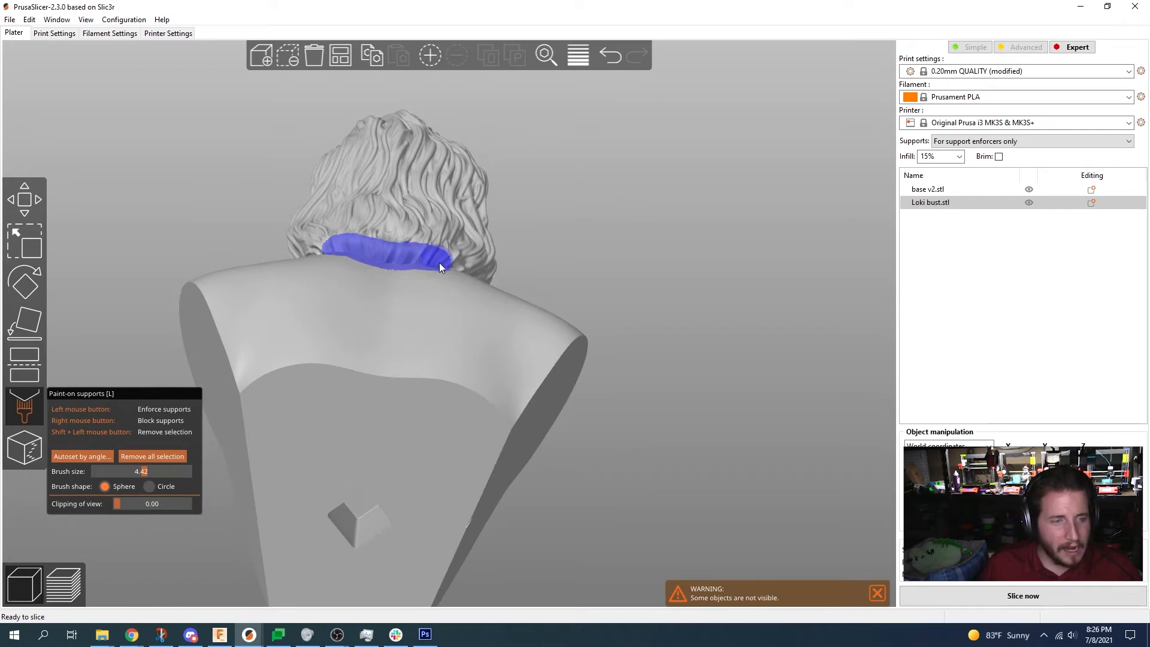
drag(674, 260, 524, 318)
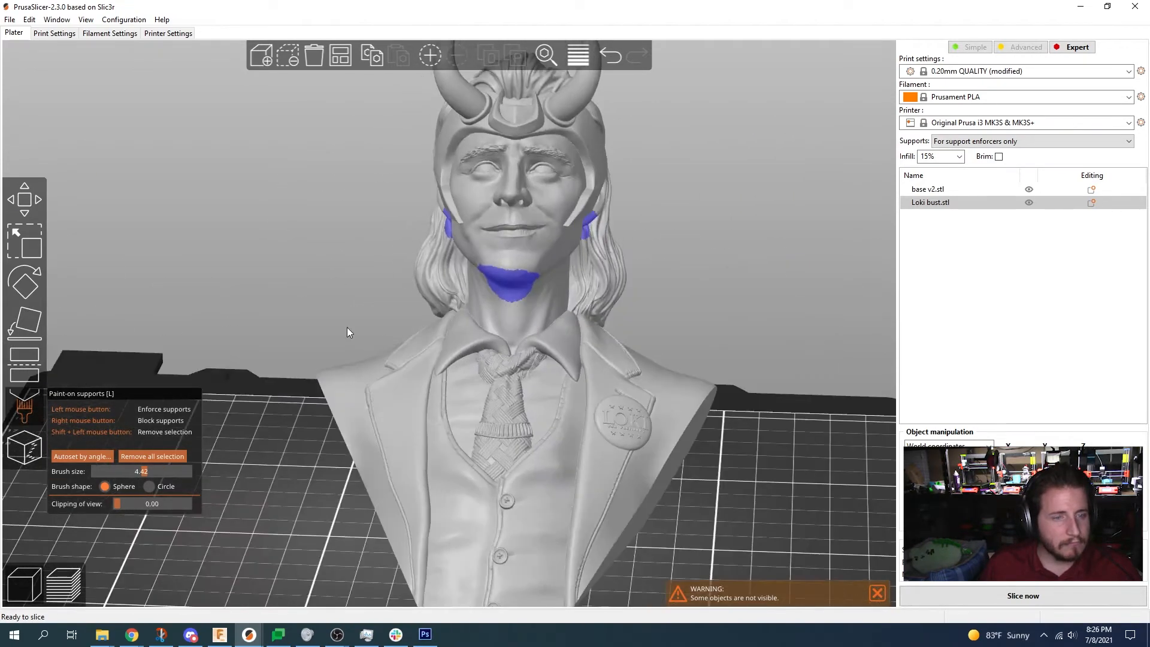
drag(345, 326, 283, 245)
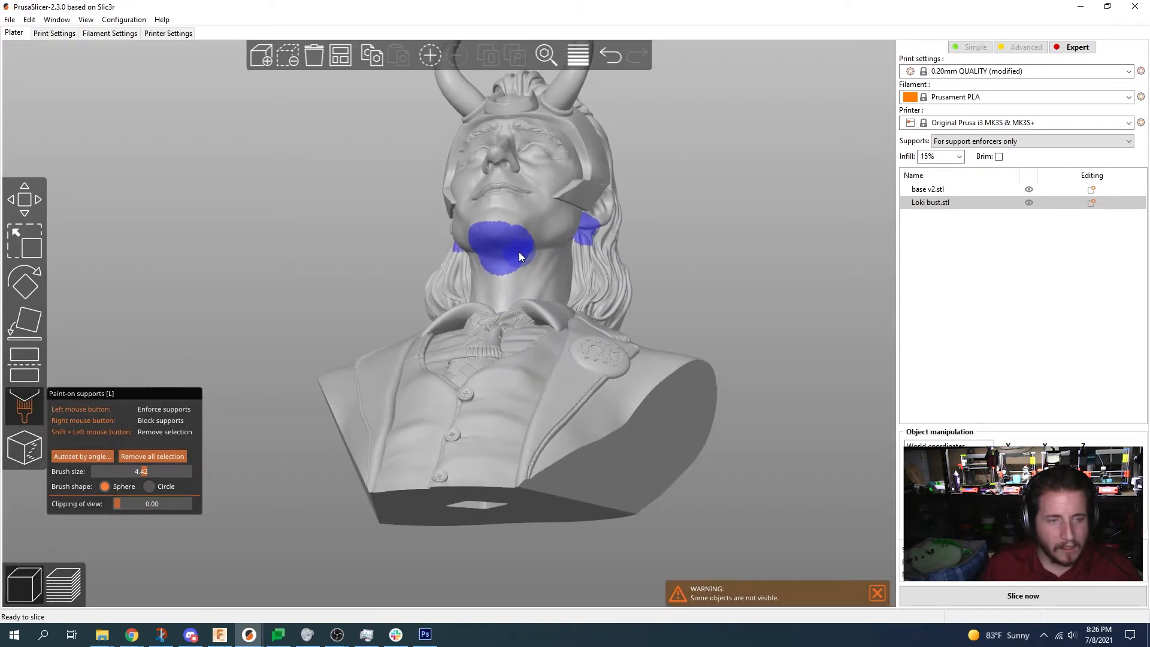
click(28, 407)
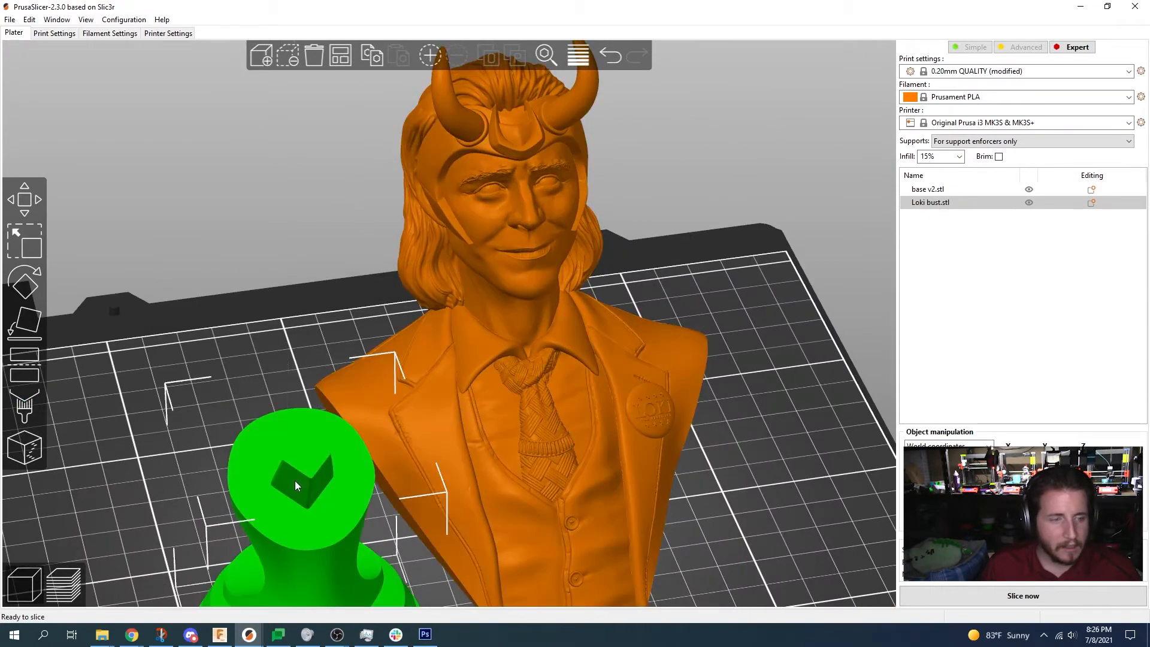
- Auto-paint support enforcers on the base with a 25° overhang threshold and check the marked areas from below
click(295, 480)
click(10, 410)
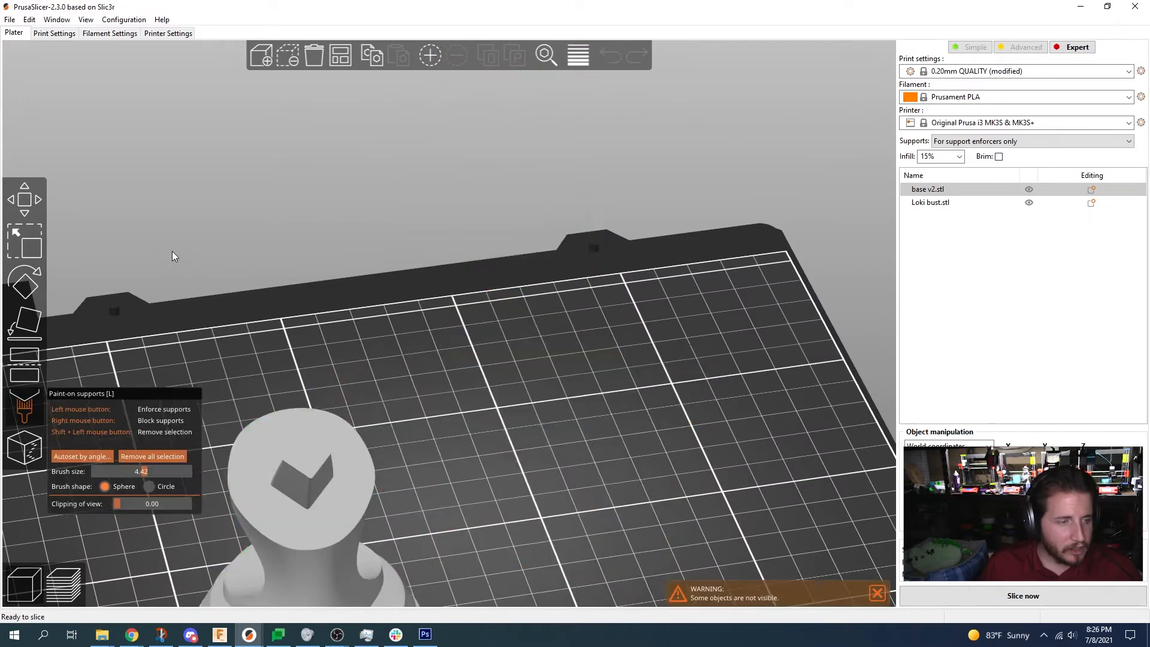
click(83, 458)
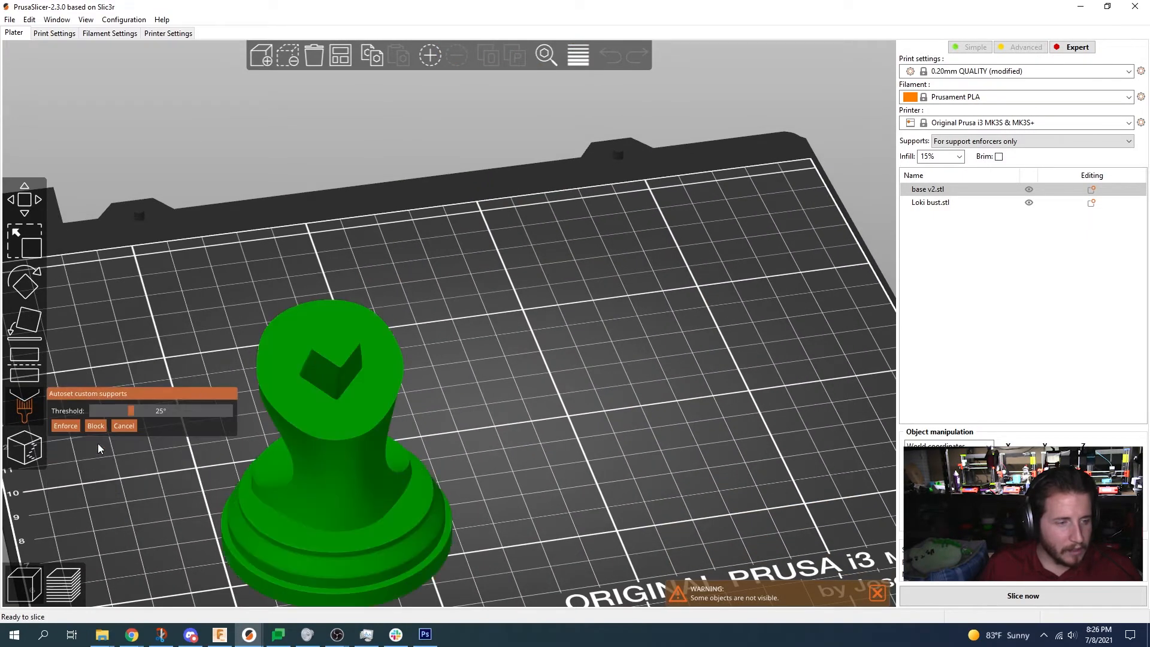
click(65, 426)
mouse_move(134, 285)
mouse_down()
mouse_move(260, 240)
mouse_move(264, 221)
mouse_up()
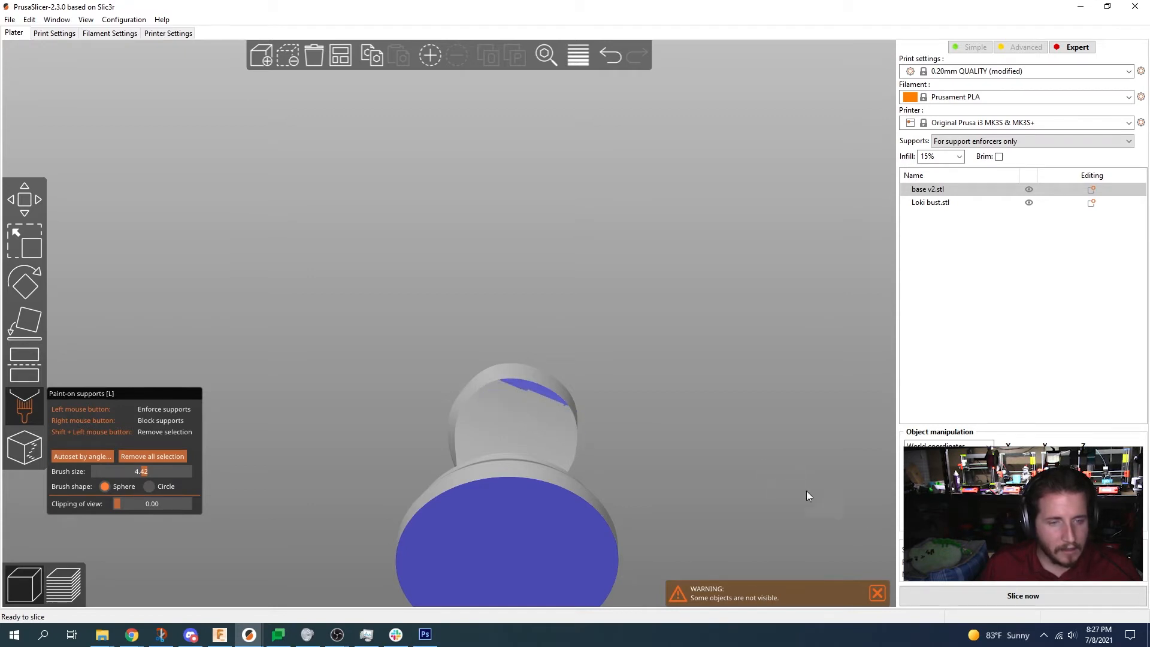
click(24, 410)
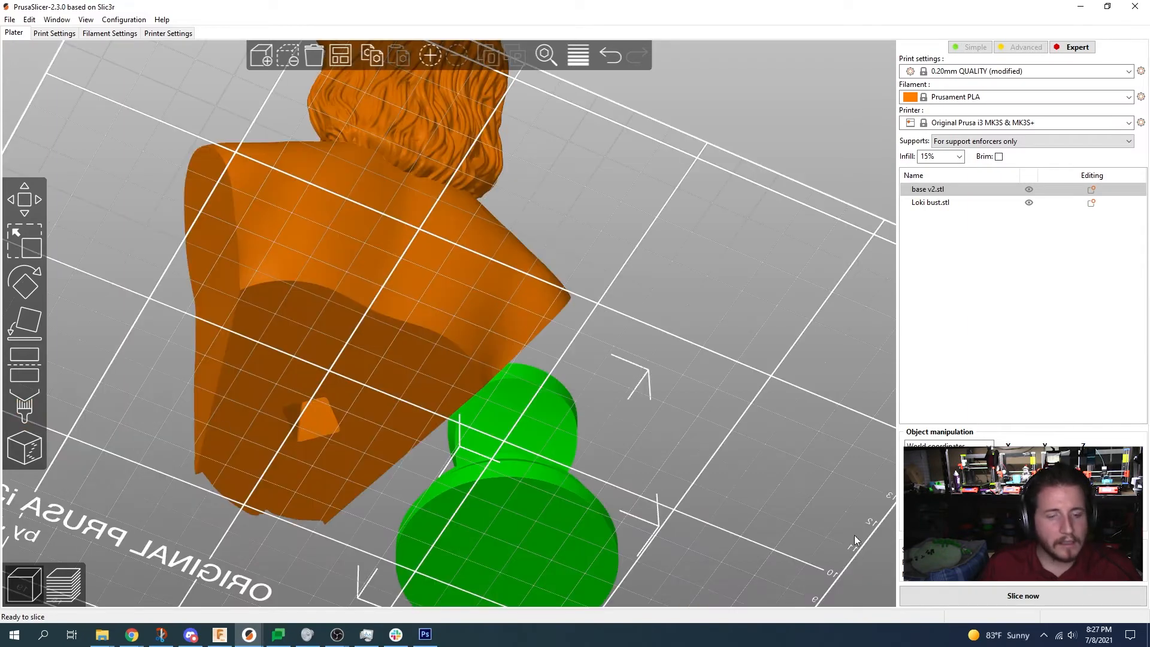
- Slice both models with the enforcers and inspect the generated supports on the bust and base
click(1025, 596)
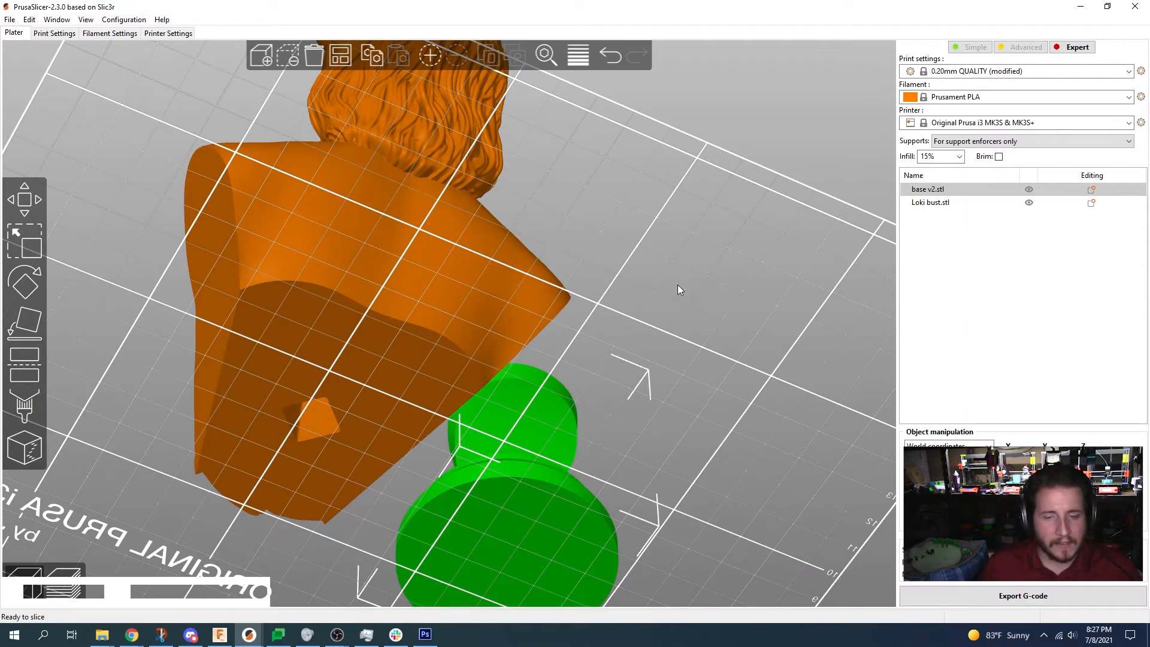
drag(680, 284, 590, 404)
drag(657, 369, 721, 333)
drag(725, 226, 710, 230)
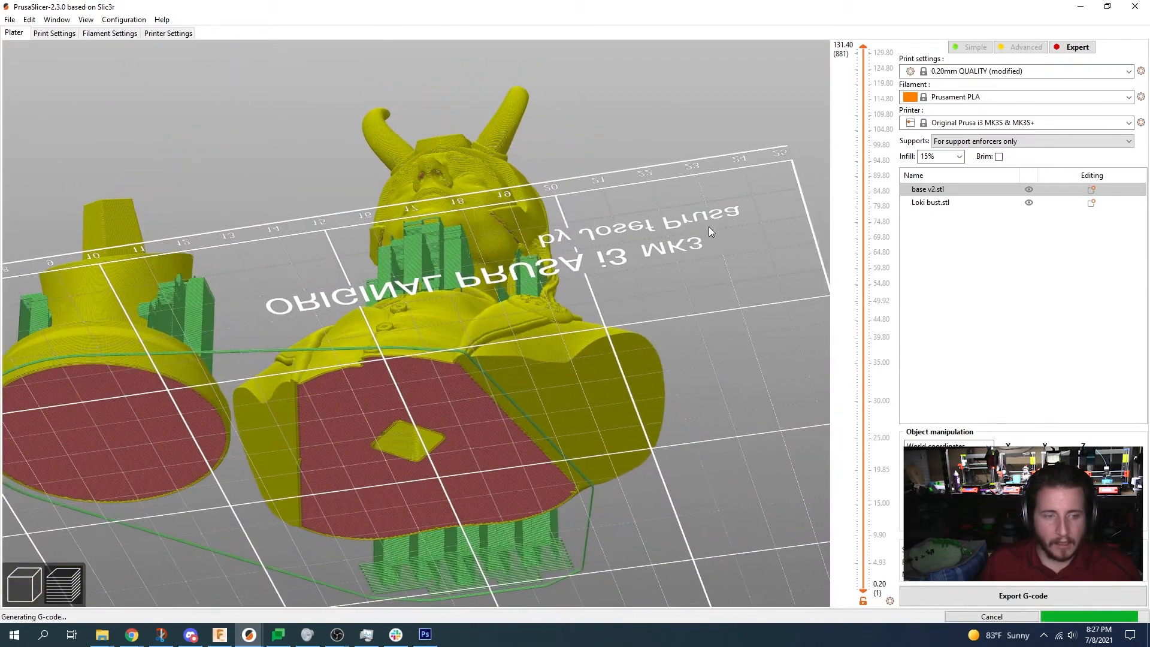
scroll(695, 245, down, 3)
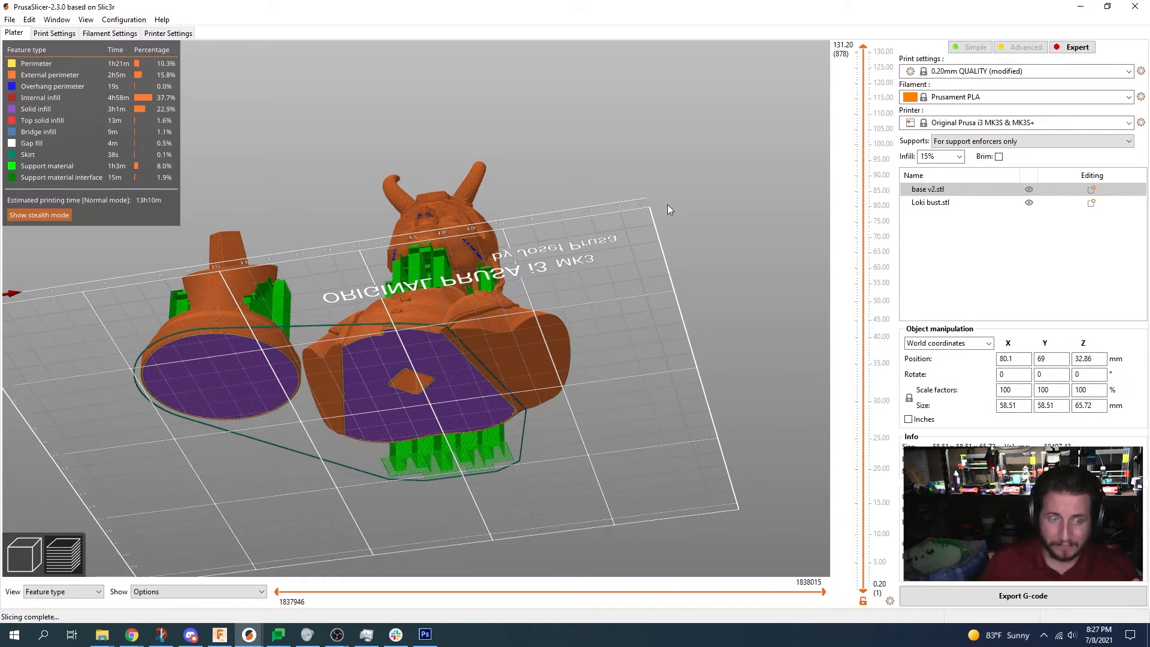
key(0)
drag(684, 253, 696, 164)
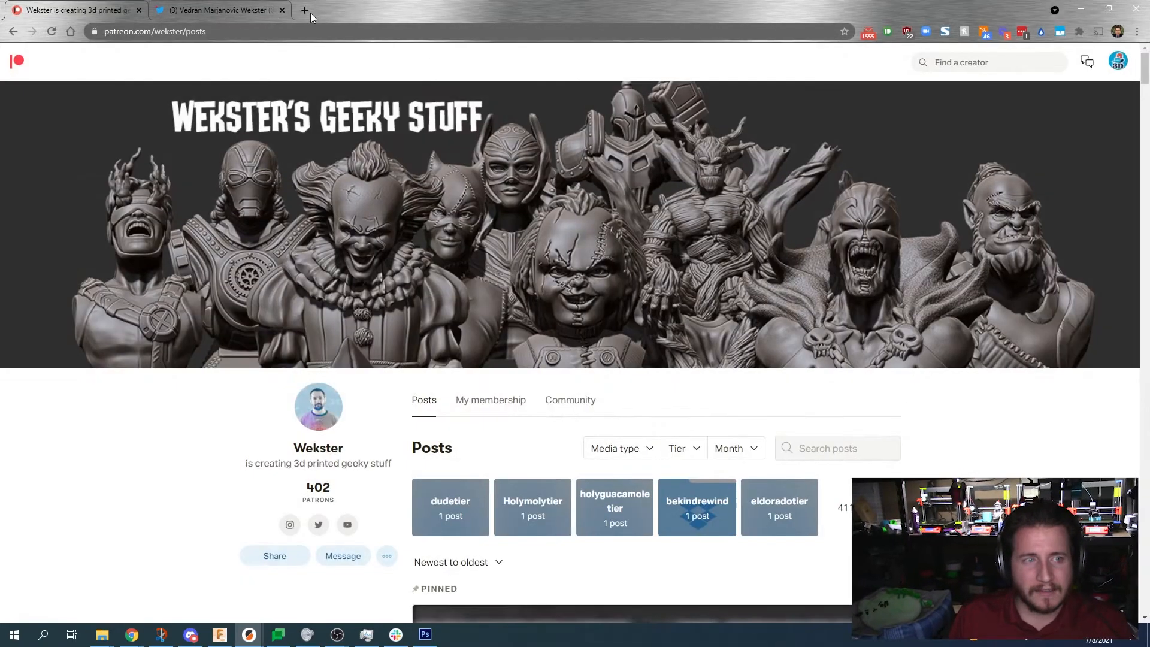
- Switch to the browser, review the PrusaSlicer 2.3.2 to 2.2.9.1 changelog entries, and open the paint-on supports article listed under V2.3.0
click(311, 13)
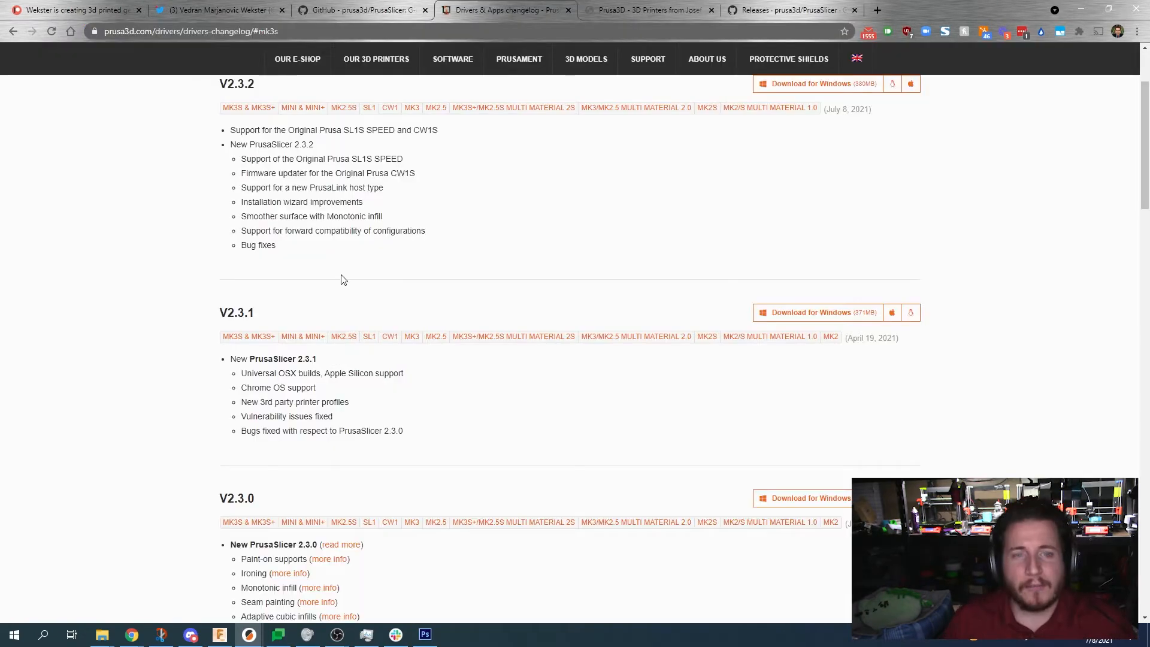
scroll(123, 216, down, 2)
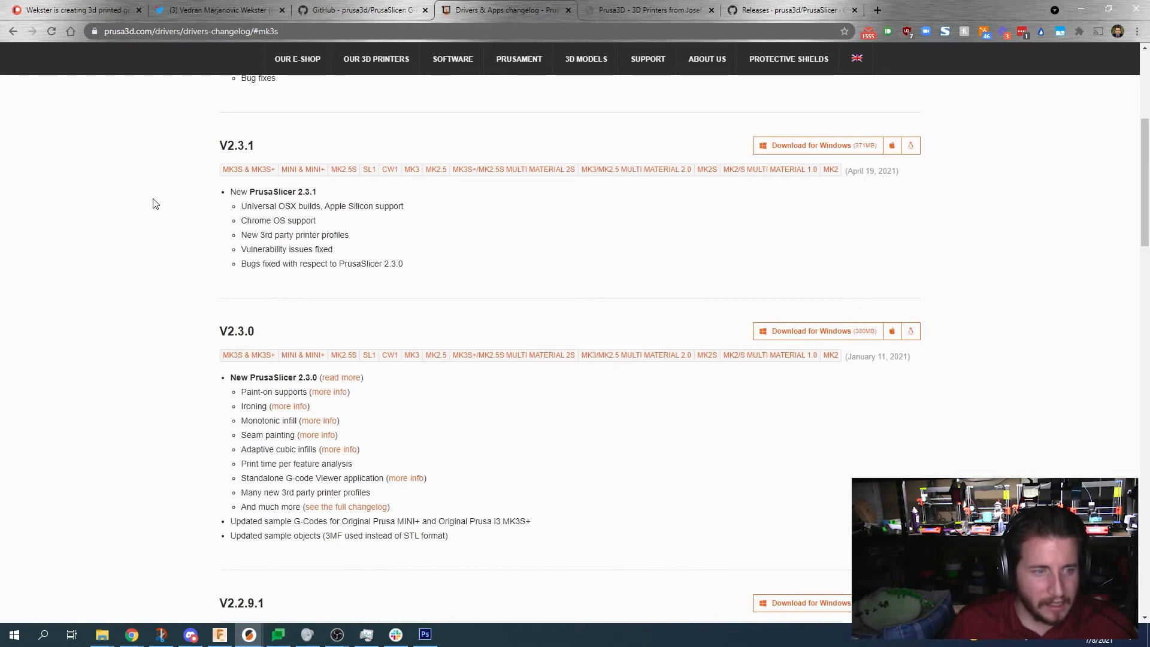
scroll(155, 207, down, 3)
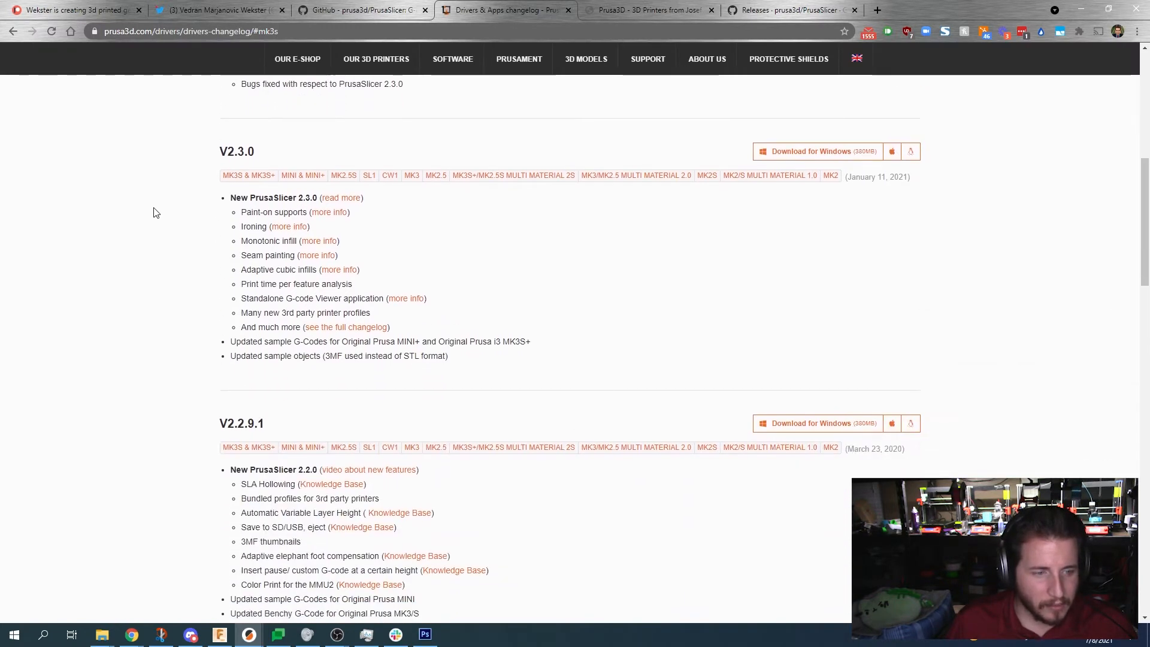
scroll(195, 213, up, 3)
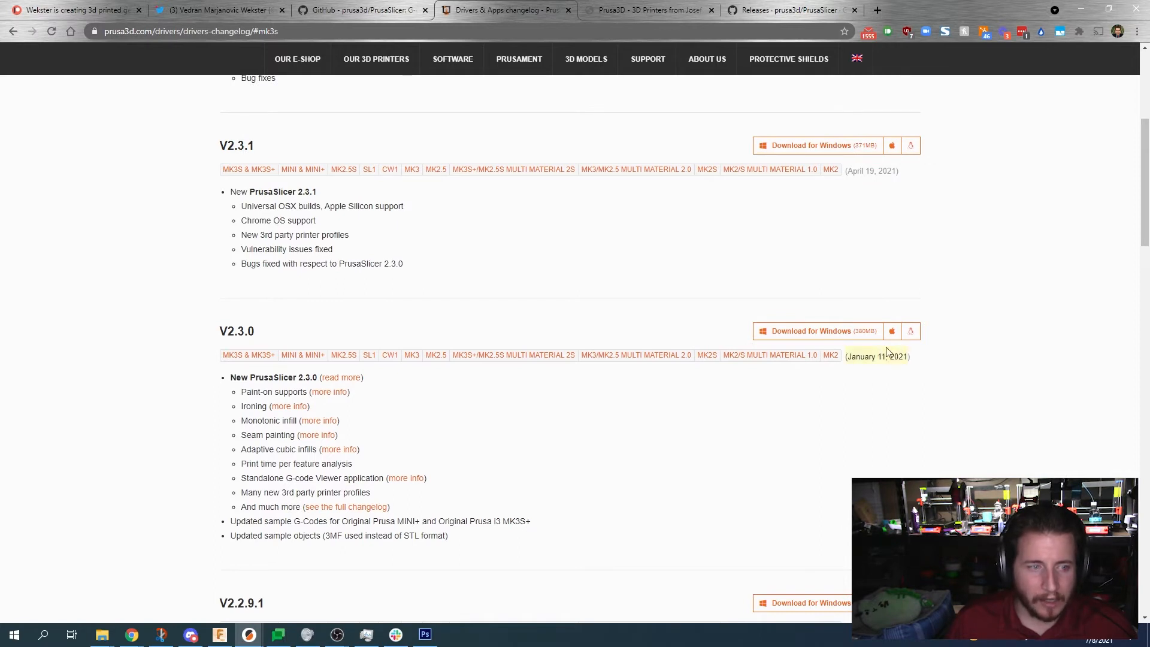
click(321, 395)
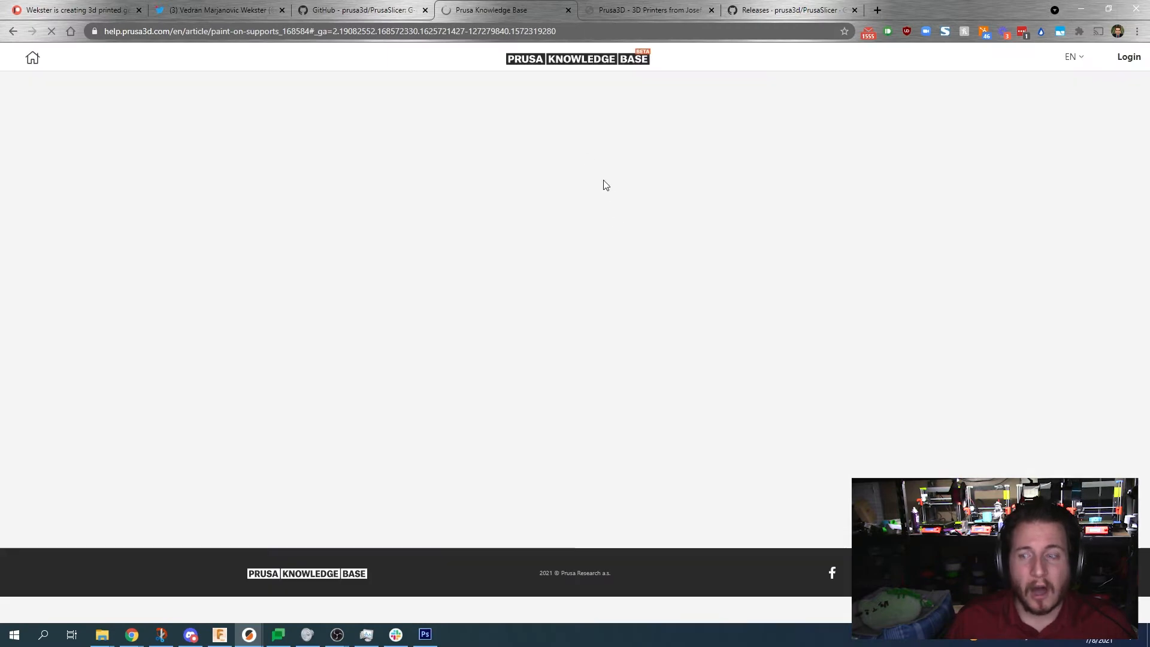
- Read the paint-on supports article's sections on controls, support generation mode, cursor type and clipping plane
scroll(419, 293, down, 5)
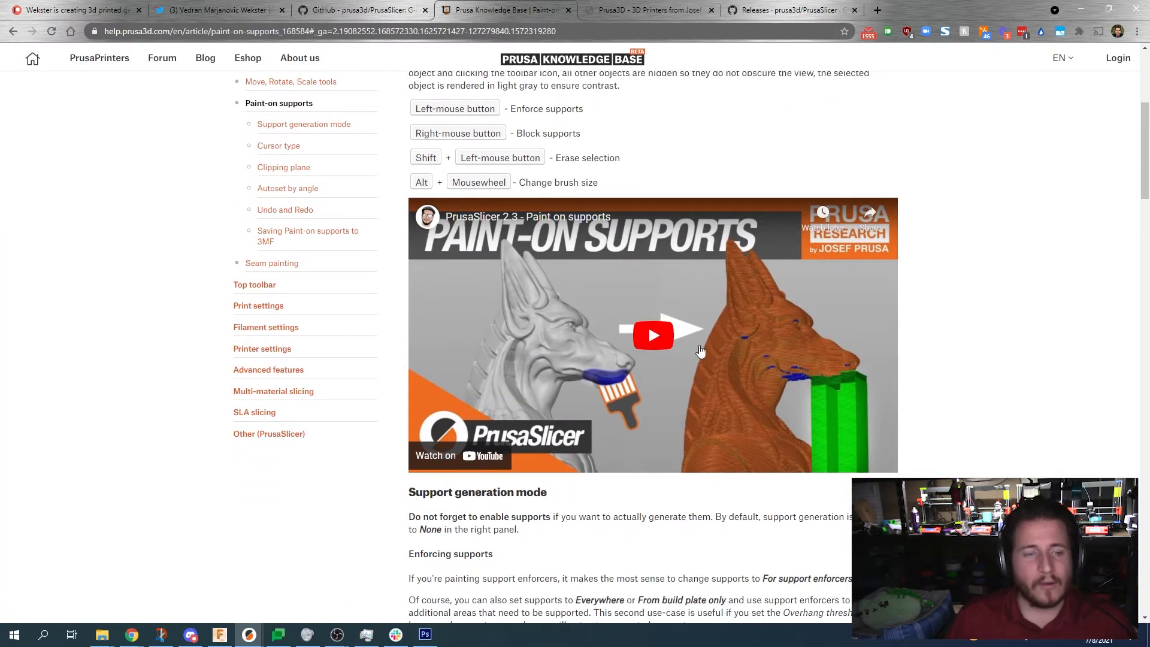
scroll(927, 314, down, 1)
scroll(927, 314, down, 5)
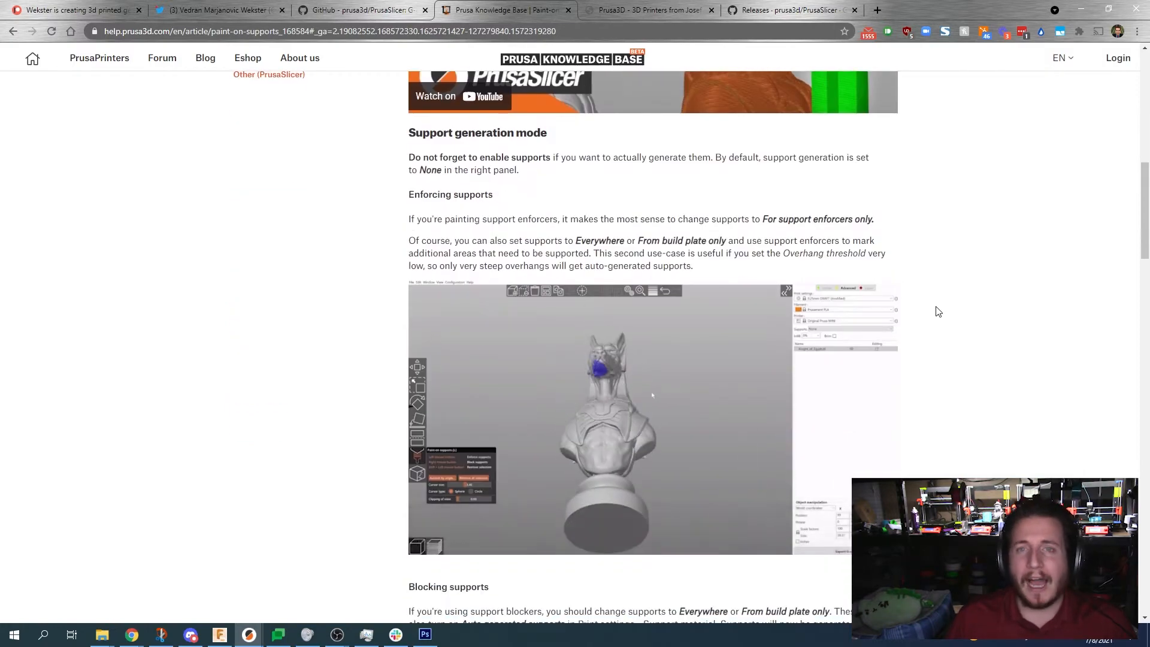
scroll(930, 293, down, 12)
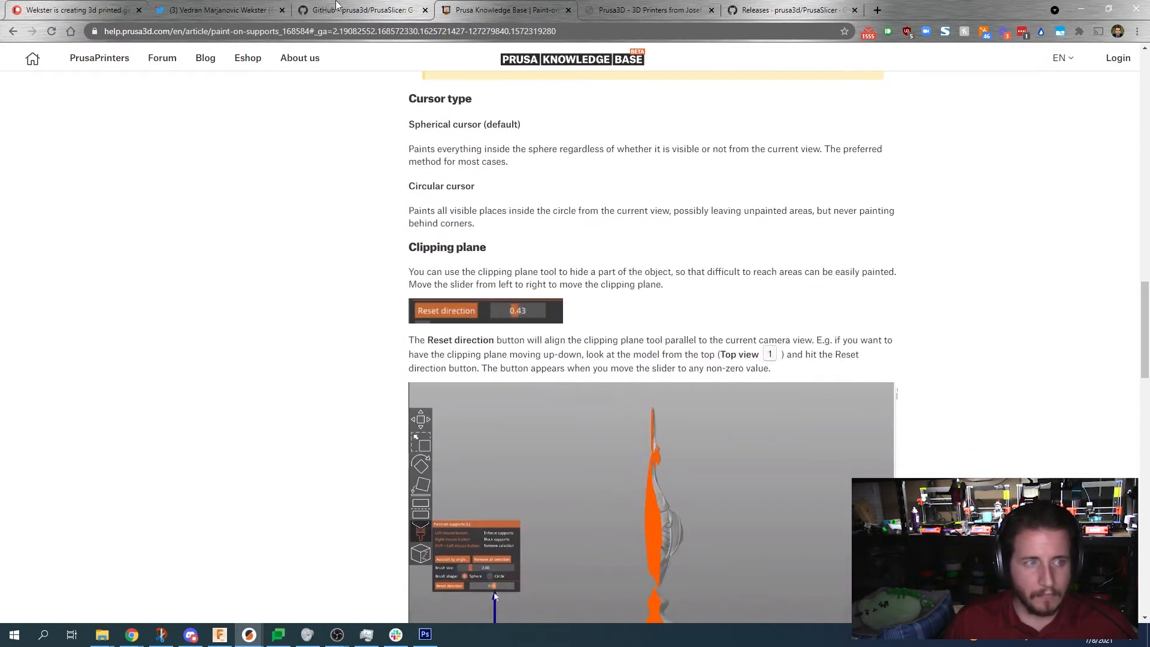
- Return to PrusaSlicer and add a box-shaped support blocker to the Loki bust in the 3D editor
click(1081, 8)
drag(624, 214, 628, 324)
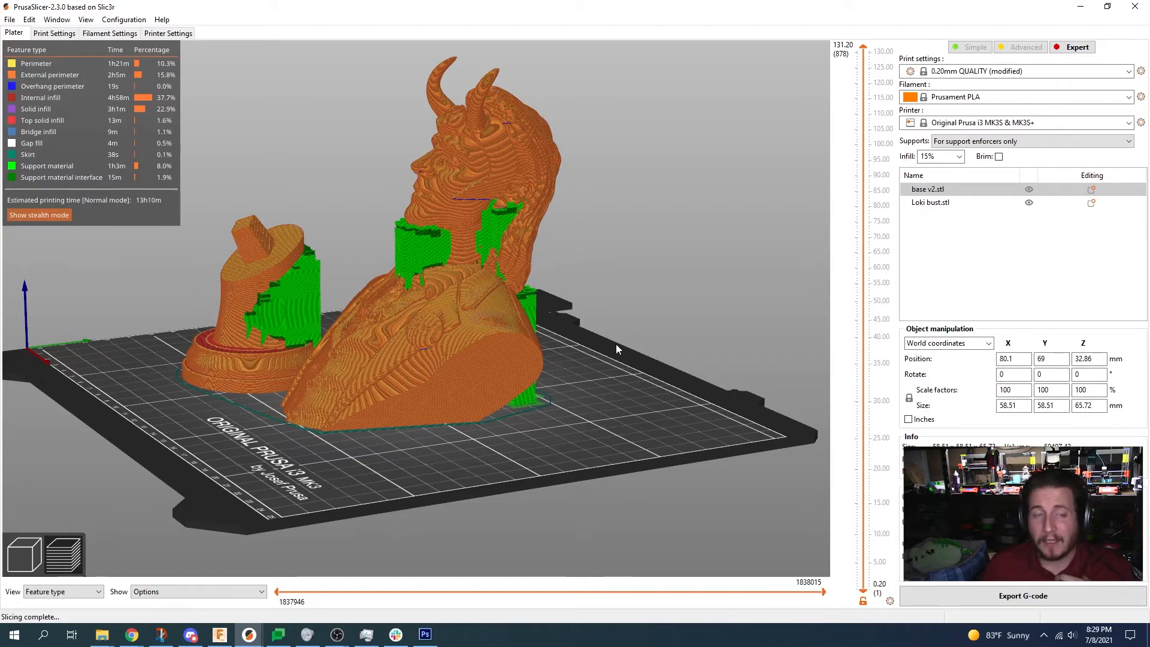
drag(647, 299, 423, 357)
click(22, 554)
click(441, 411)
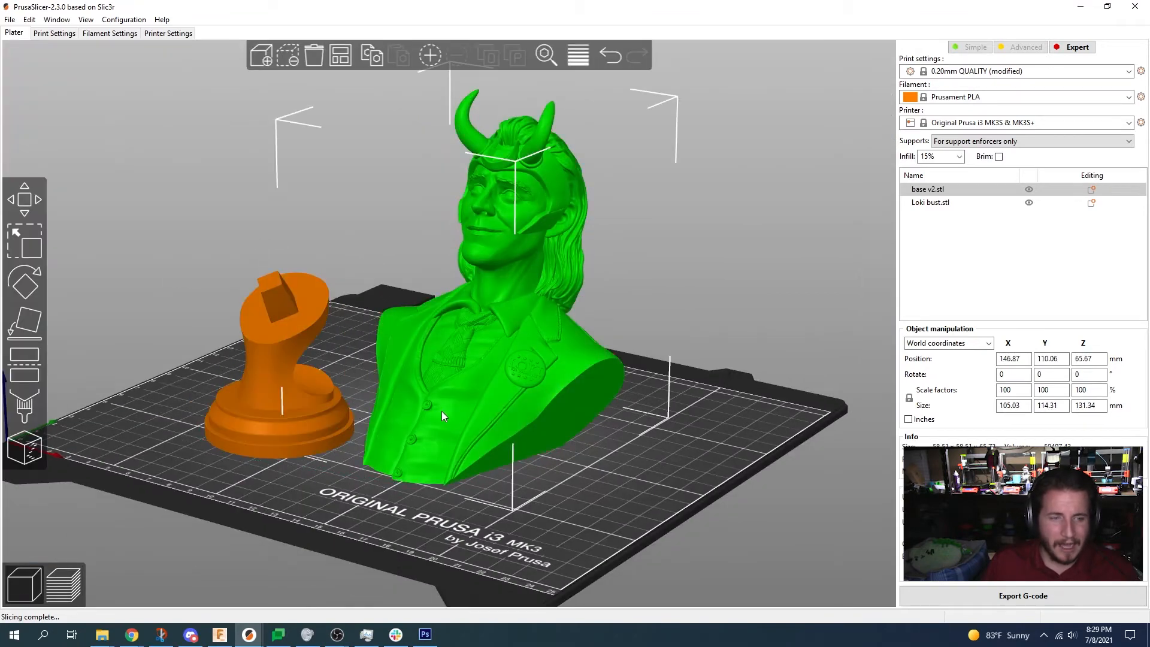
right_click(441, 411)
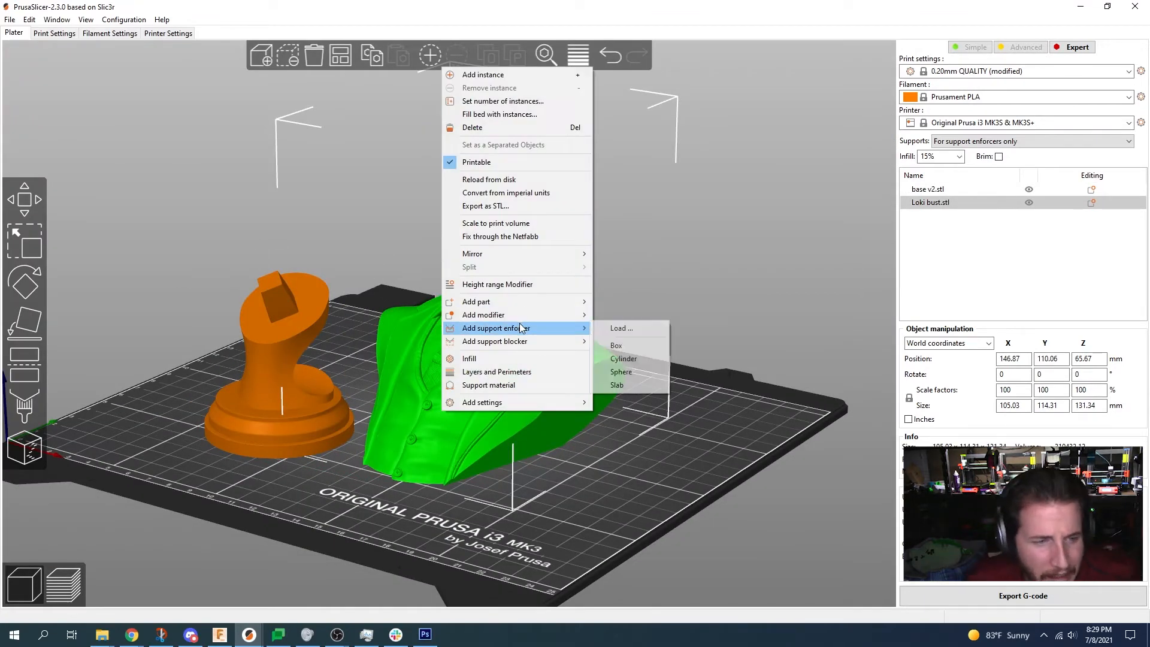
mouse_move(564, 345)
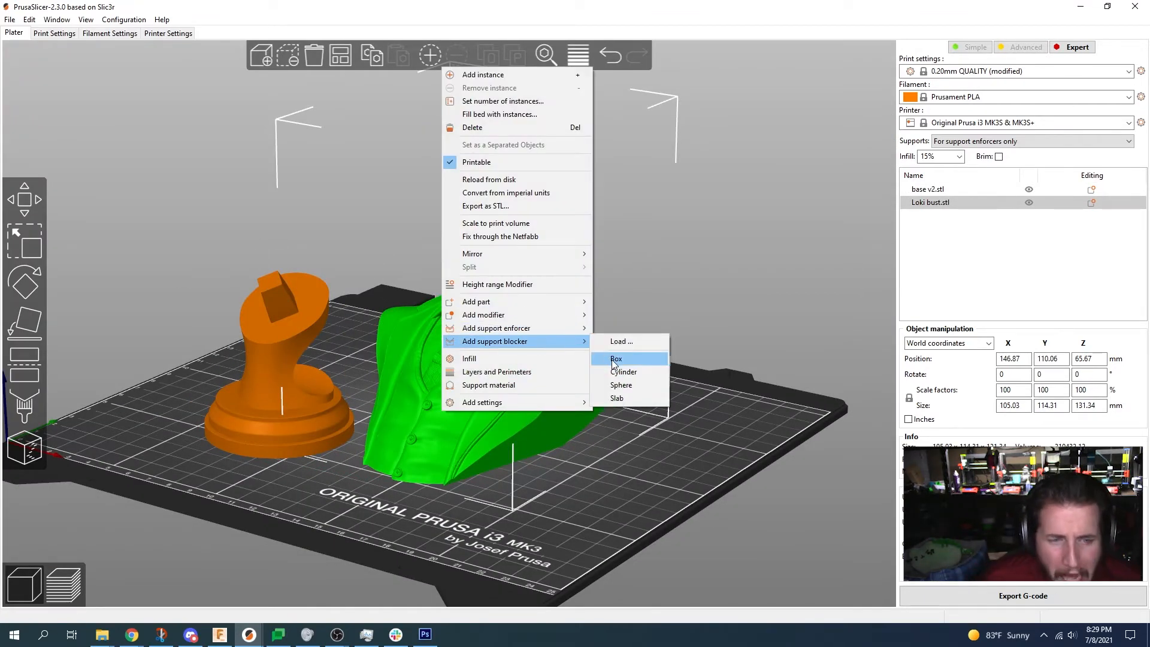
click(613, 362)
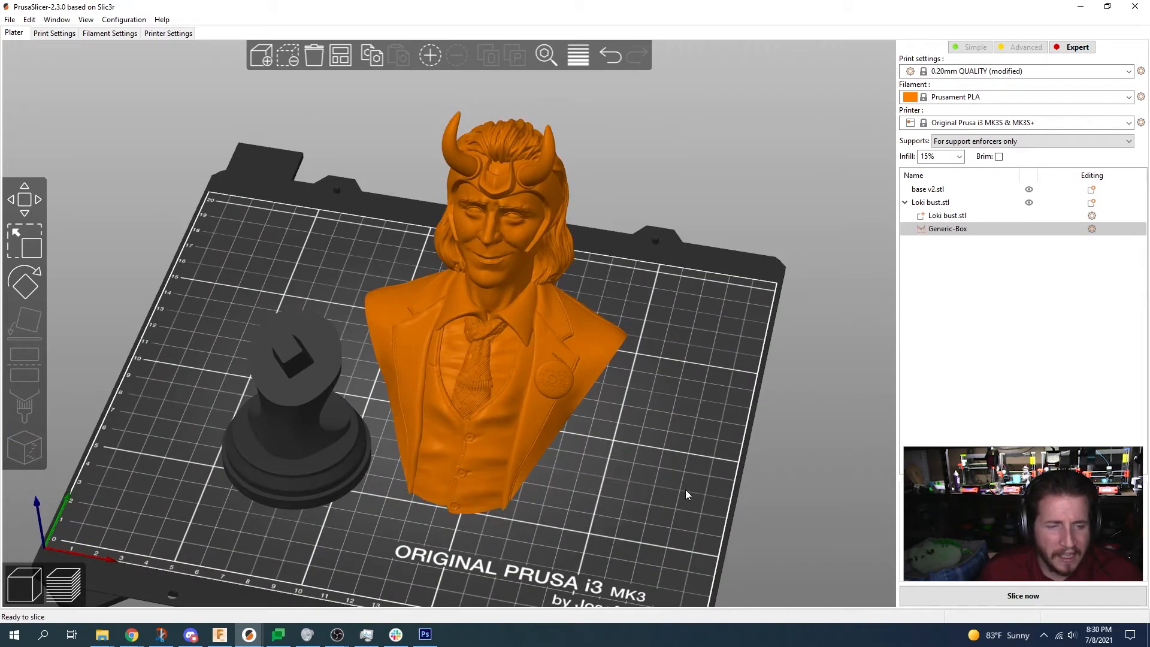
- Move the support blocker box out beside the bust's lower front, check its placement, and delete it
drag(685, 490, 599, 392)
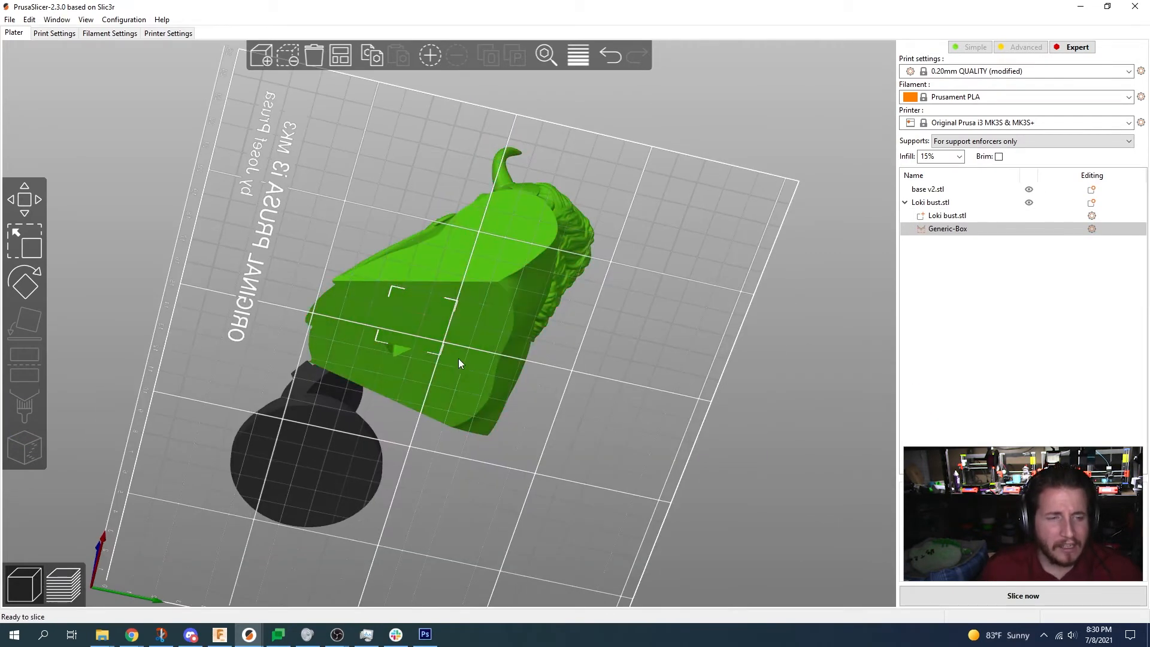
drag(414, 324, 407, 277)
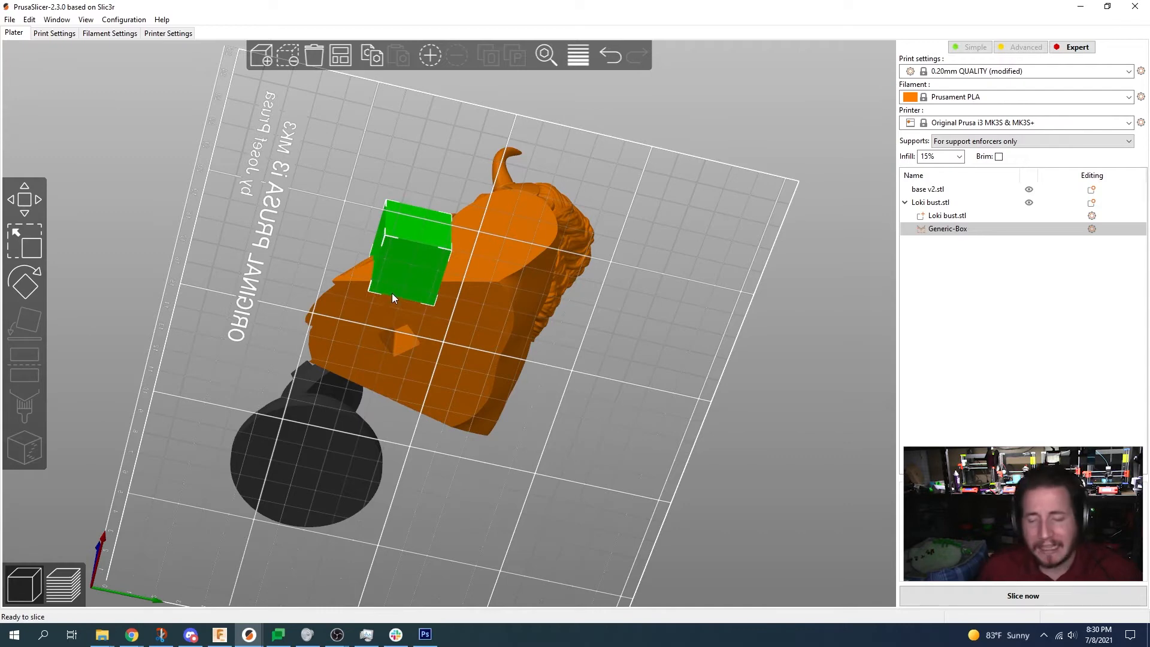
drag(715, 247, 744, 285)
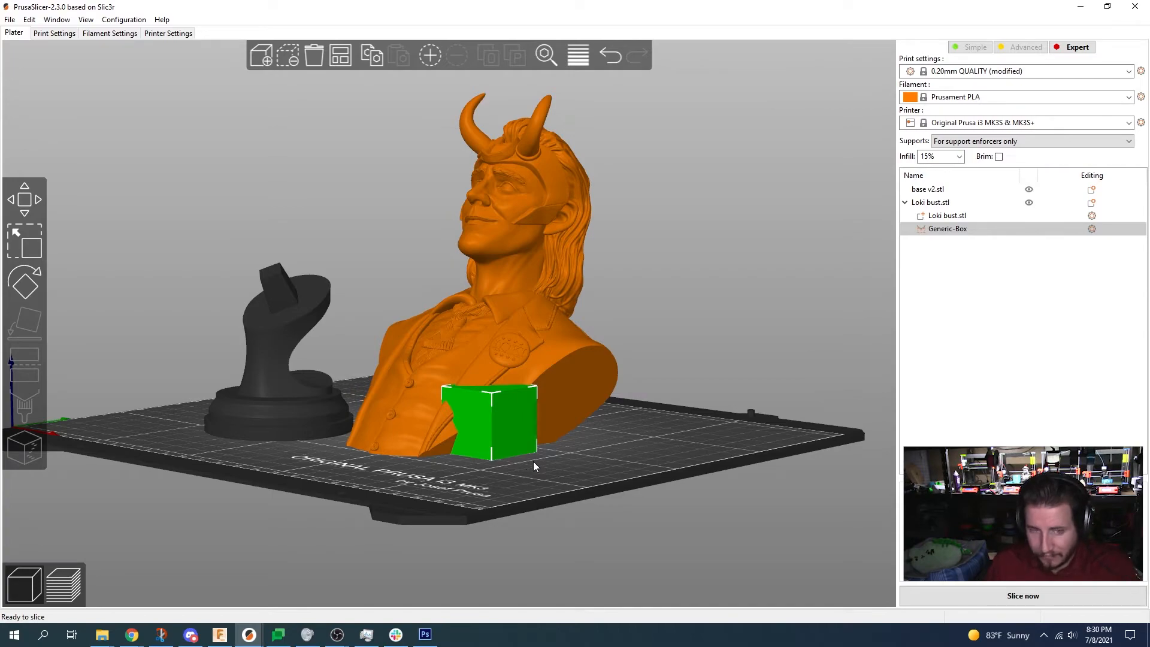
key(Delete)
- Slice the bust and base again and show the sliced preview
drag(675, 491, 641, 453)
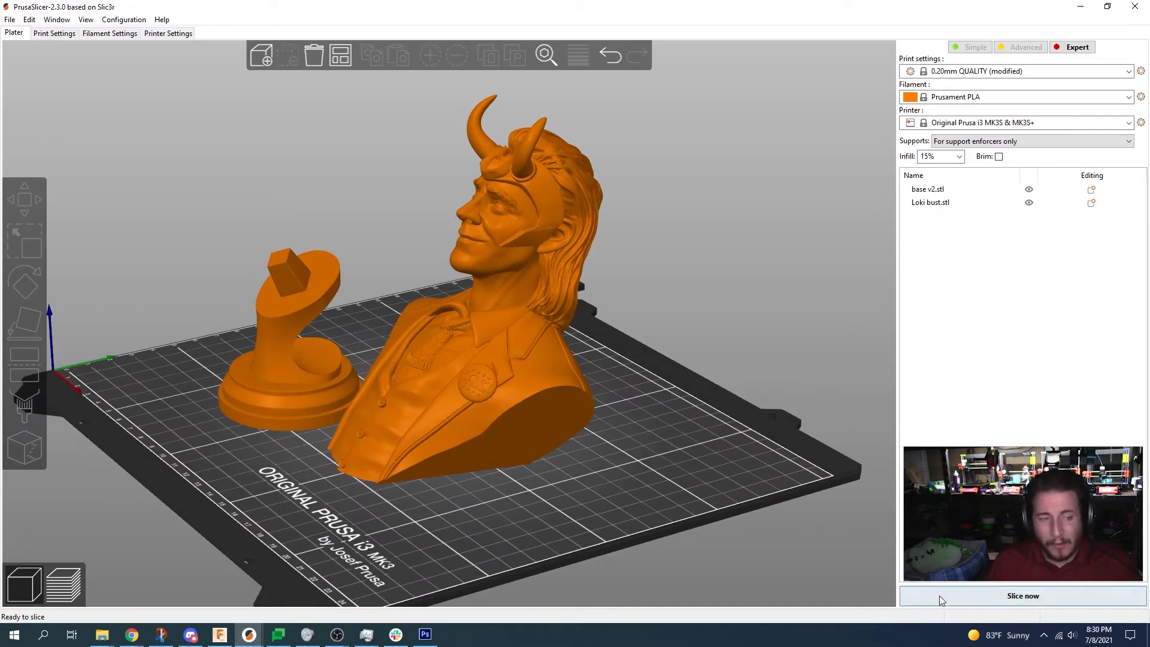
click(78, 584)
key(1)
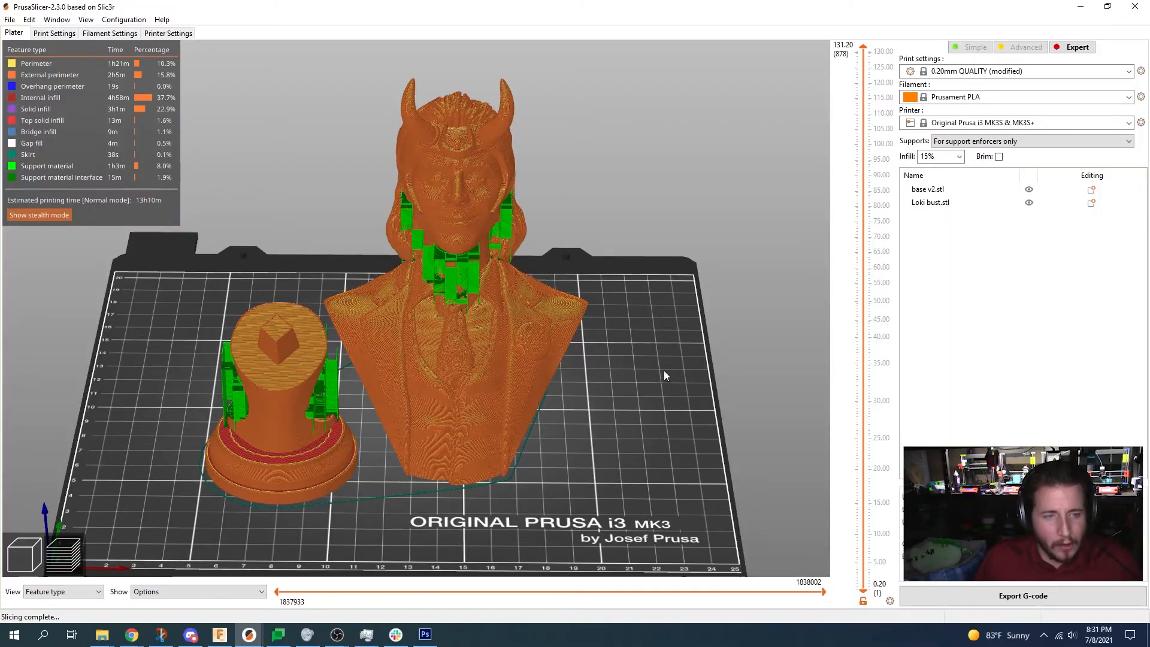
- Examine the sliced supports under the chin, ears and hair of the bust and around the base from all sides
drag(664, 370, 719, 359)
scroll(531, 304, up, 5)
scroll(224, 317, down, 5)
drag(304, 376, 284, 287)
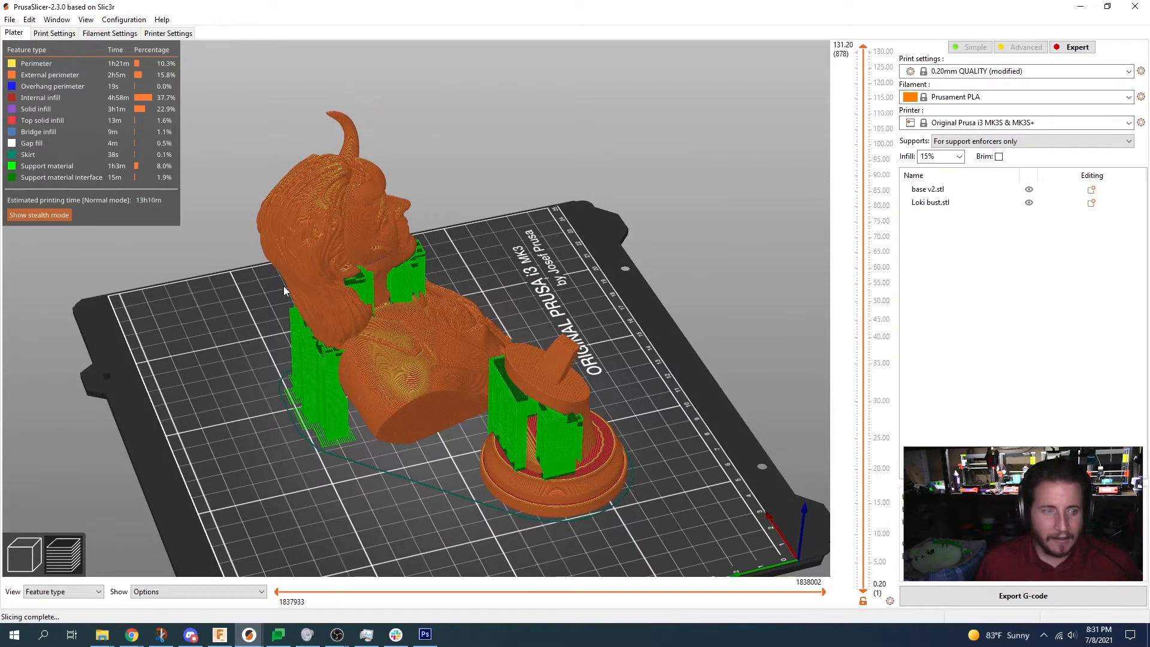
drag(298, 392, 279, 452)
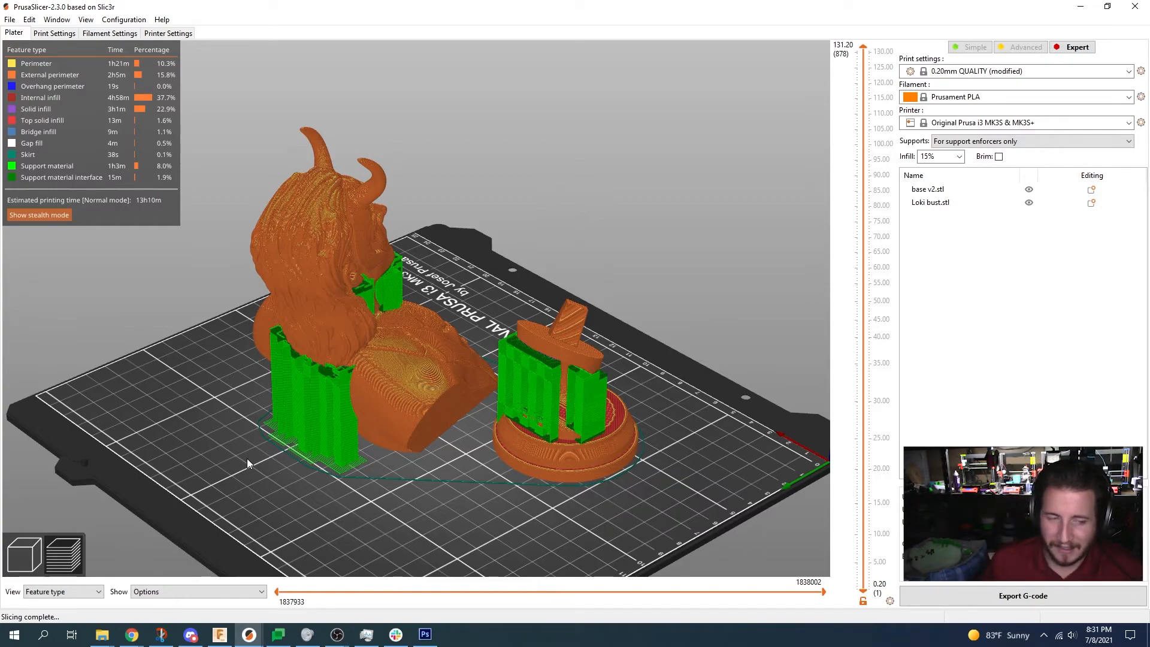
drag(401, 526, 594, 339)
drag(671, 357, 595, 437)
drag(502, 469, 454, 502)
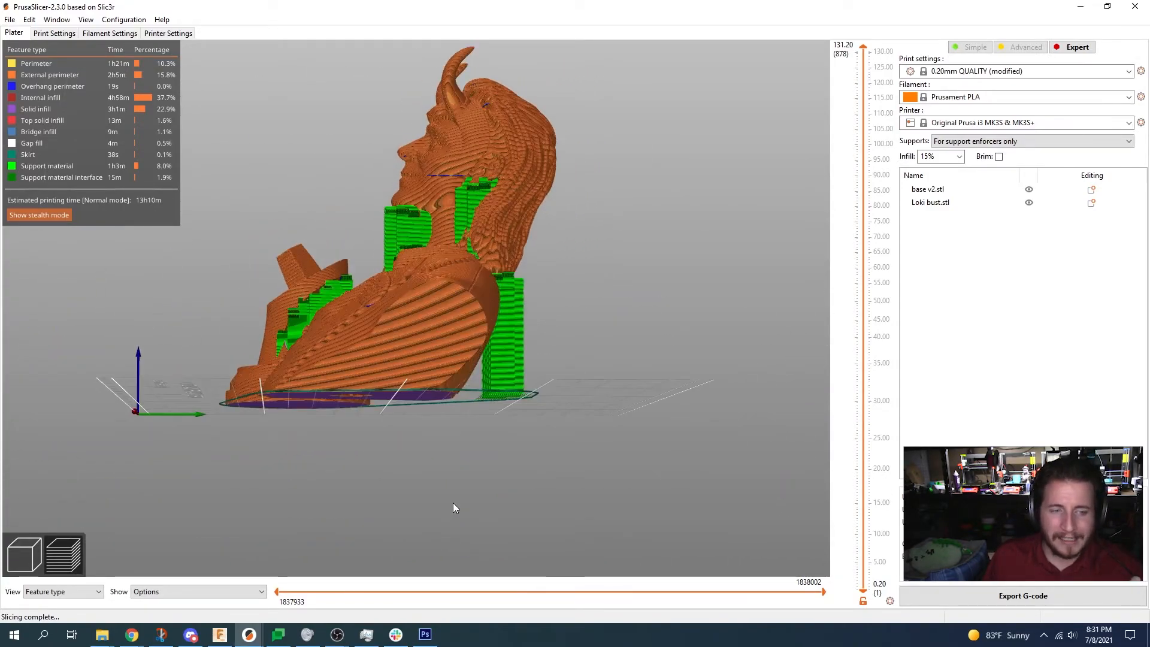
drag(626, 390, 580, 410)
scroll(479, 423, down, 1)
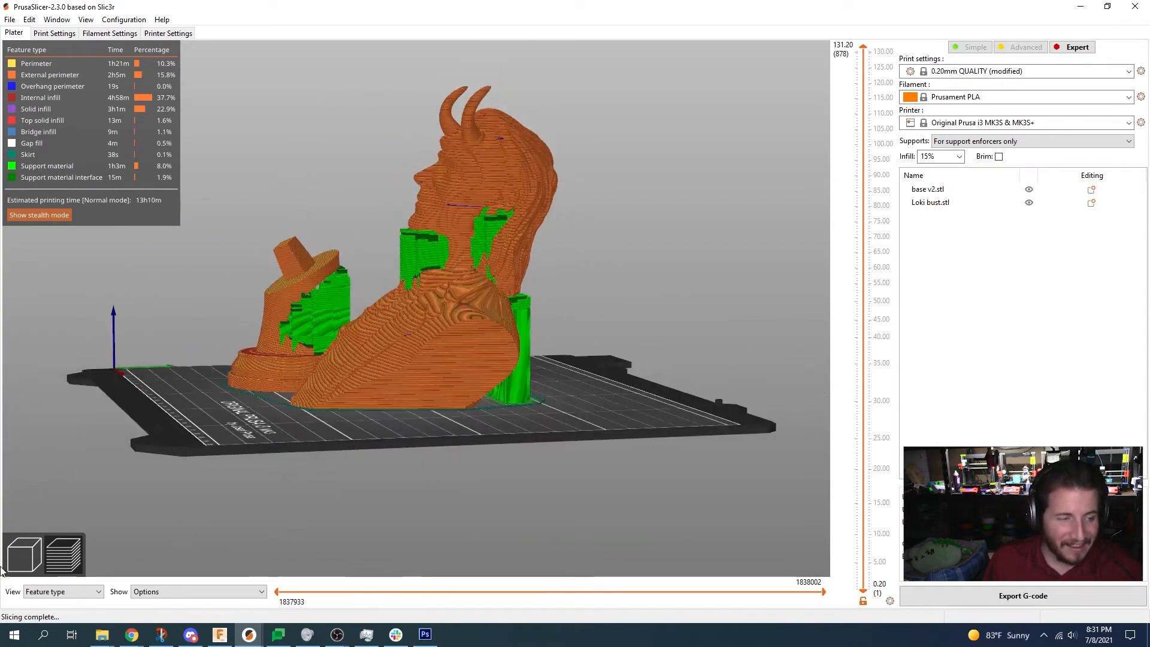
- Return to the 3D editor and rotate the Loki bust forward about the X axis until its head stands upright
click(16, 557)
click(468, 349)
key(r)
scroll(169, 441, down, 3)
drag(258, 286, 266, 357)
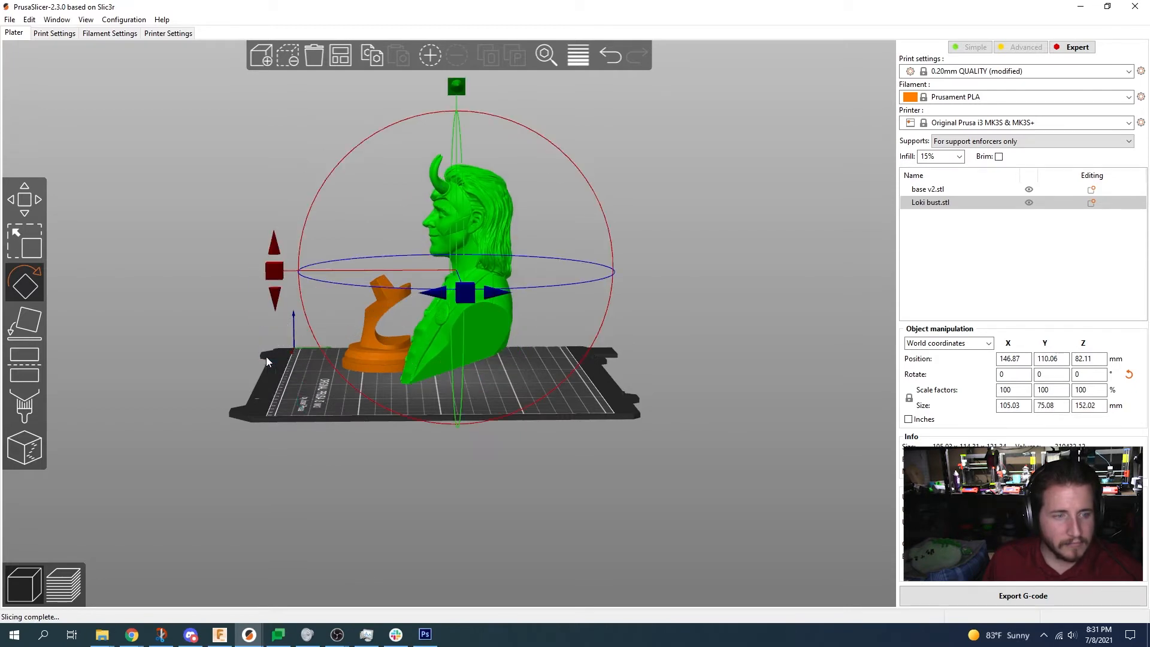
- Cut the upright Loki bust horizontally at a height of 28.33 mm, keeping only the upper part
drag(208, 505, 92, 463)
click(25, 364)
scroll(376, 306, up, 3)
drag(455, 208, 435, 329)
drag(618, 452, 585, 427)
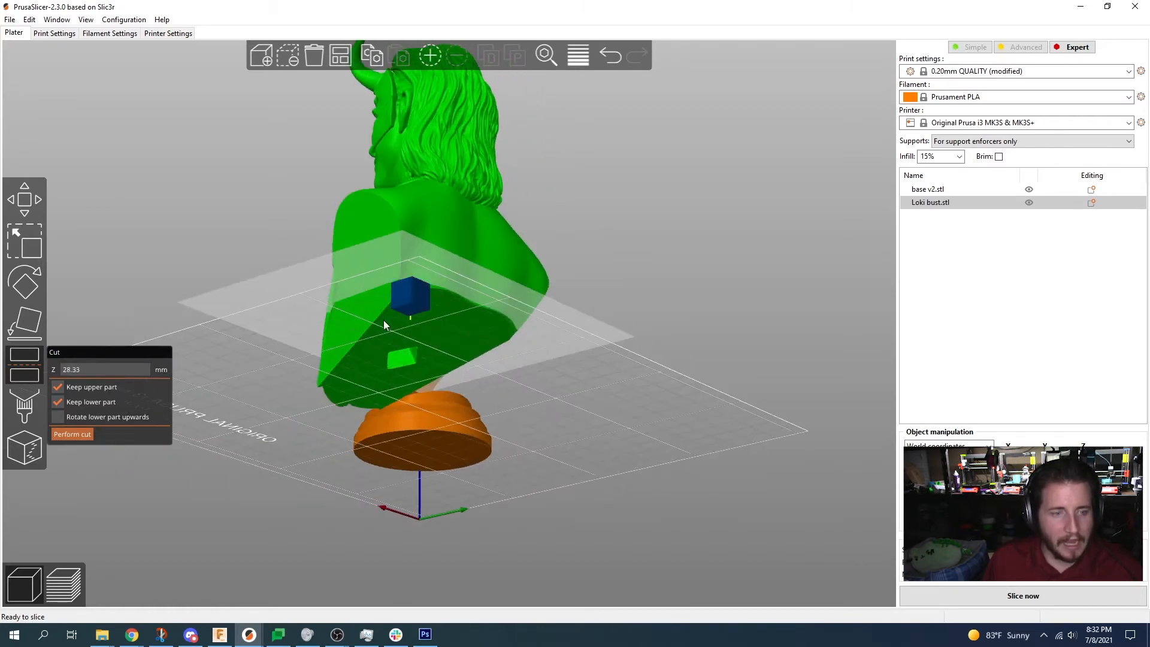
drag(206, 512, 273, 513)
click(59, 402)
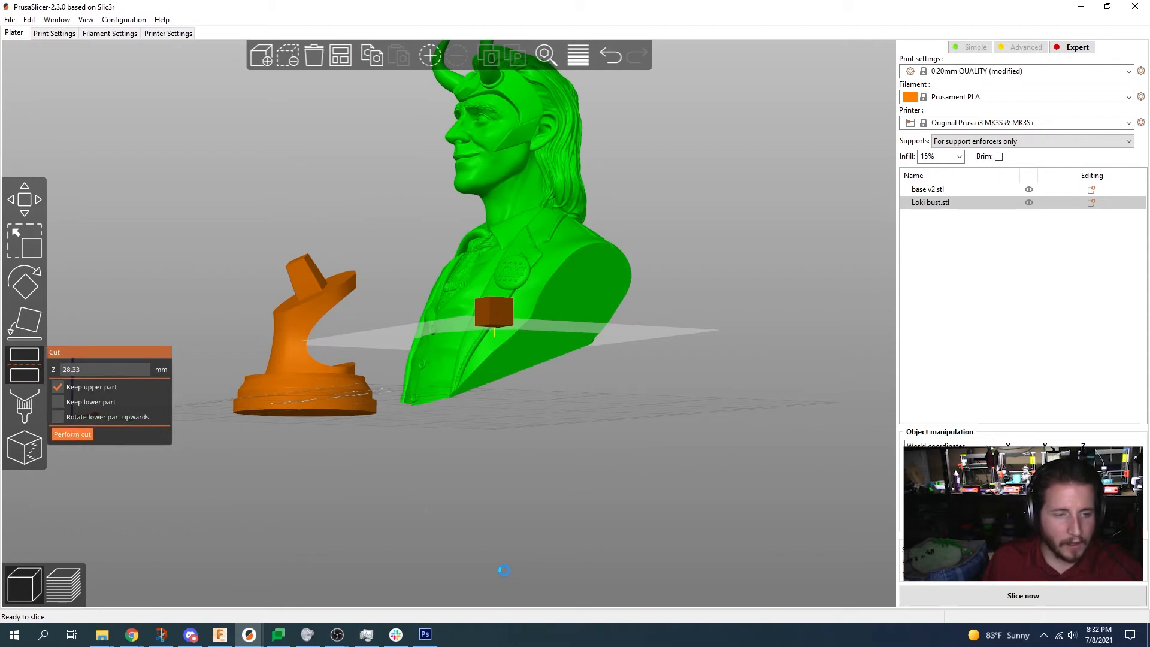
drag(505, 570, 376, 530)
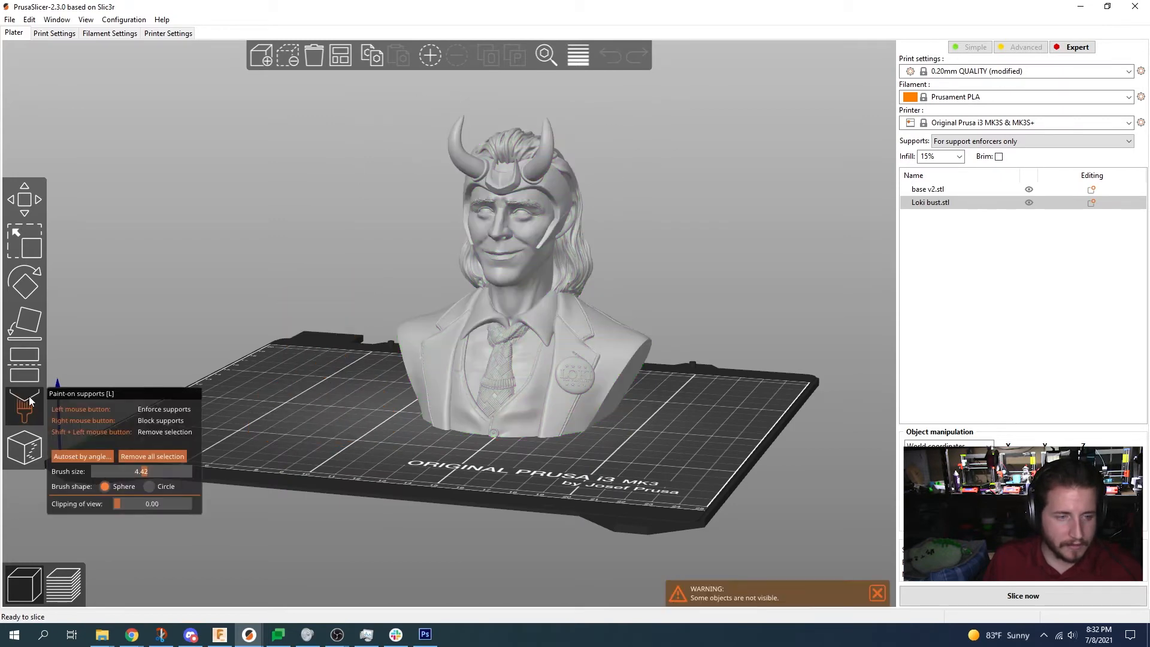
- Paint a support enforcer under the chin of the cut Loki bust and slice the bust and base again
click(27, 403)
drag(367, 458, 417, 463)
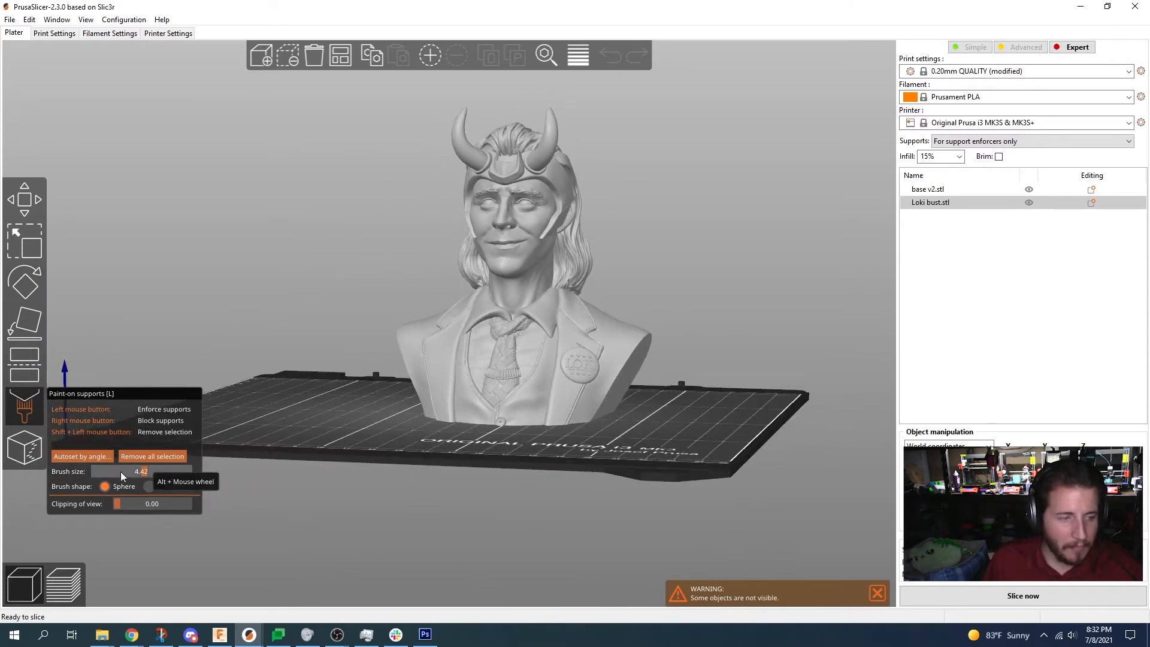
click(91, 455)
click(65, 426)
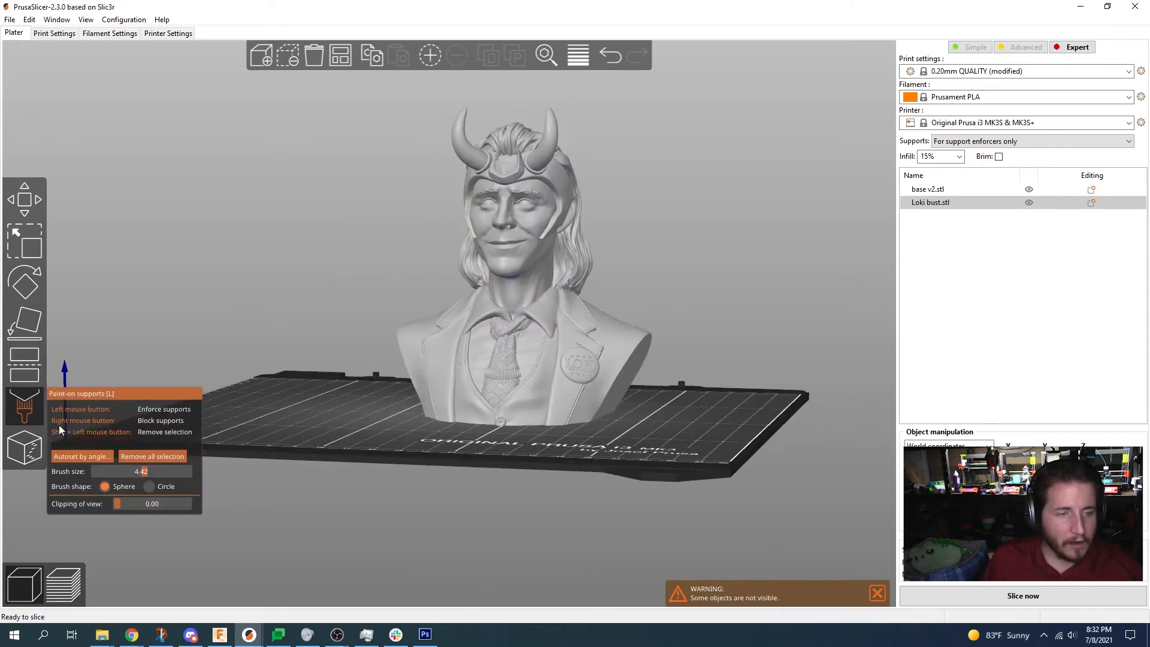
mouse_move(294, 311)
mouse_down()
mouse_move(279, 284)
mouse_move(232, 287)
mouse_move(203, 274)
mouse_move(326, 283)
mouse_up()
scroll(326, 283, up, 5)
drag(598, 296, 246, 378)
scroll(245, 373, down, 5)
click(34, 416)
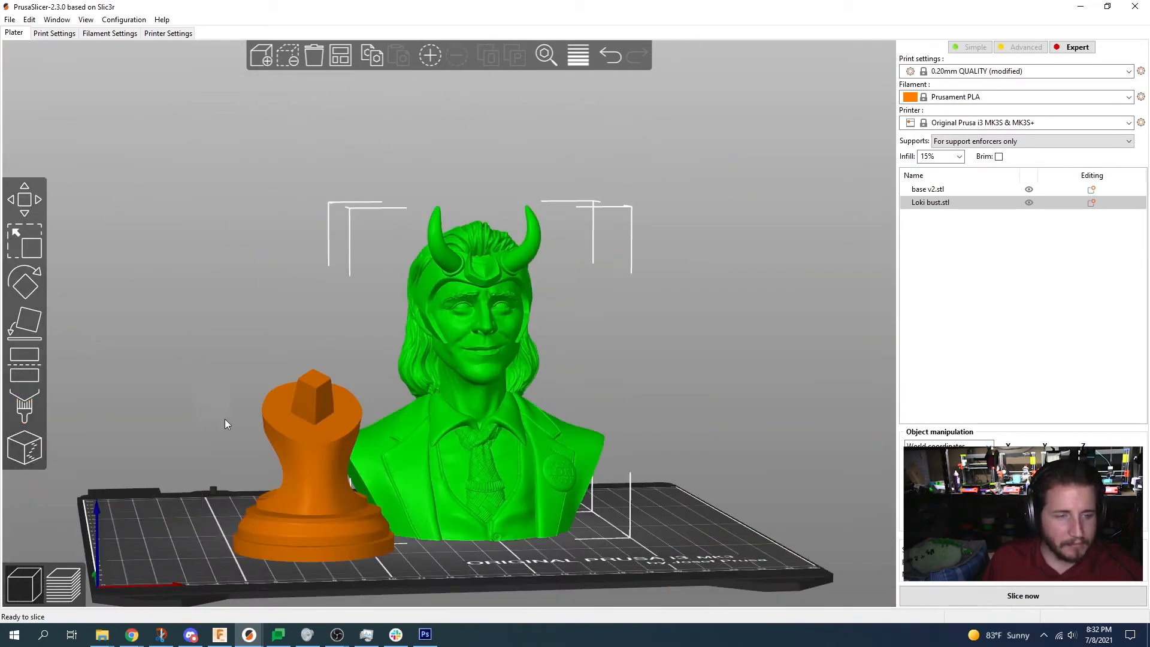
click(907, 595)
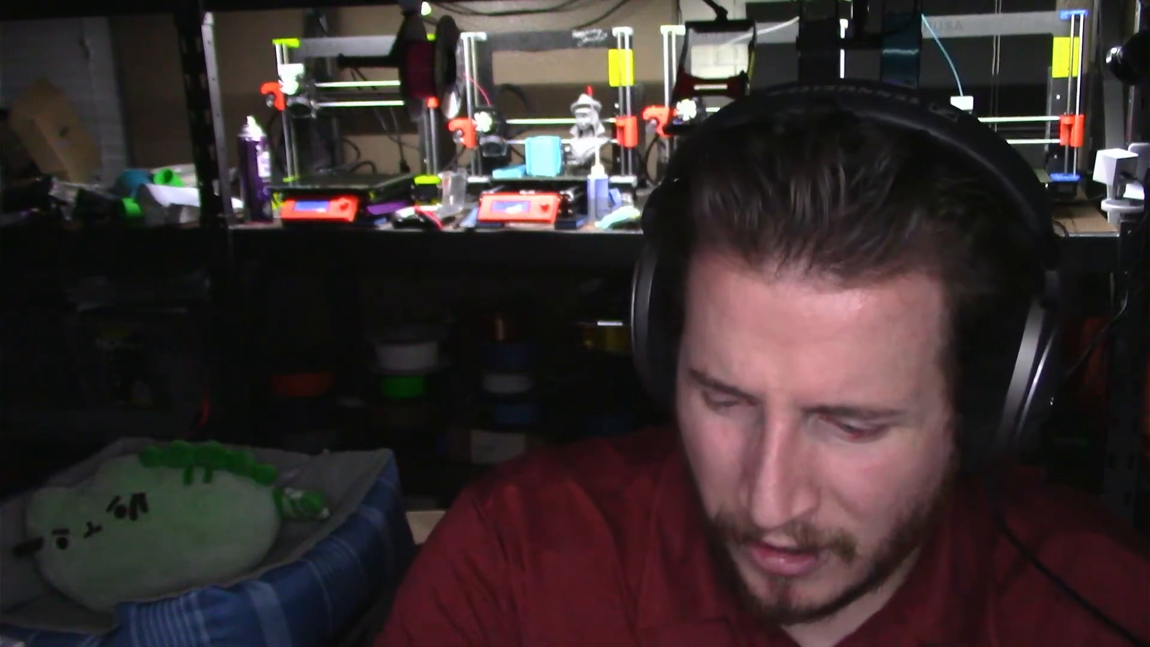